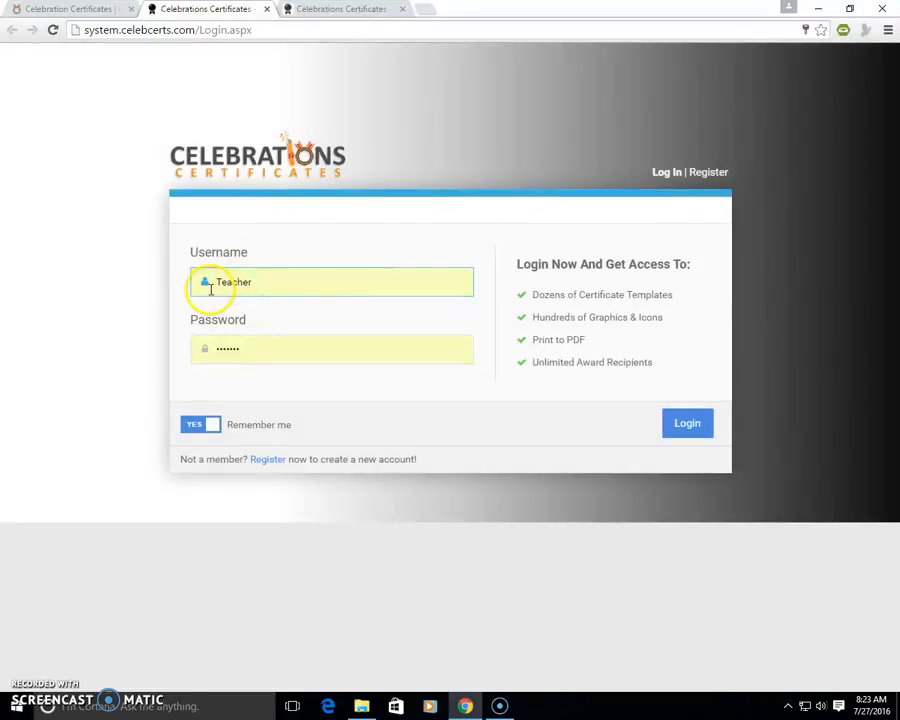
- Log in to the Celebrations Certificates site with the credentials already filled in
{"action": "left_click", "coordinate": [215, 349]}
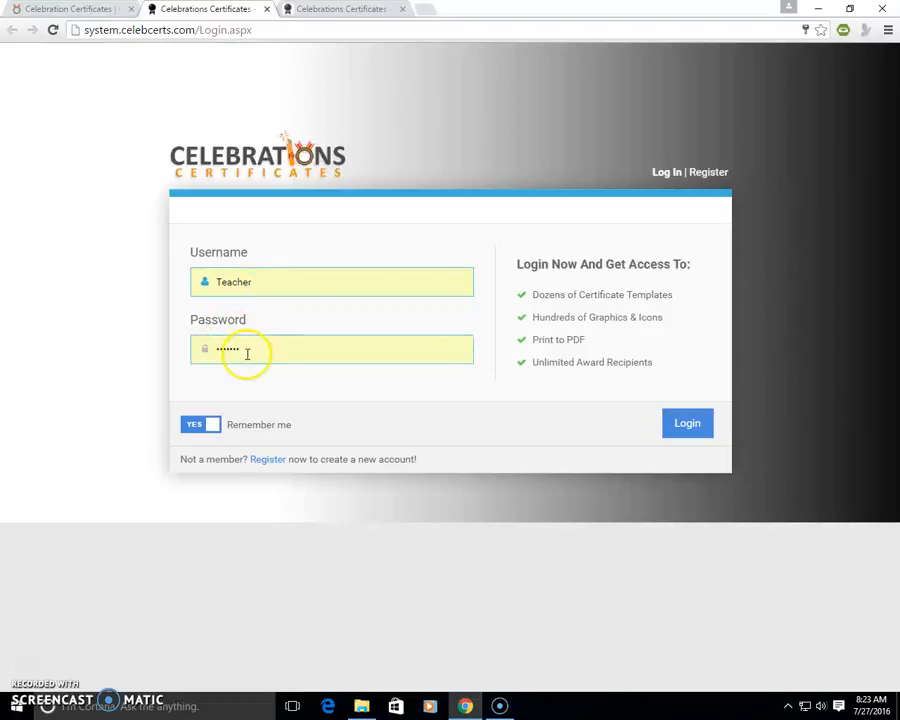
{"action": "left_click", "coordinate": [687, 423]}
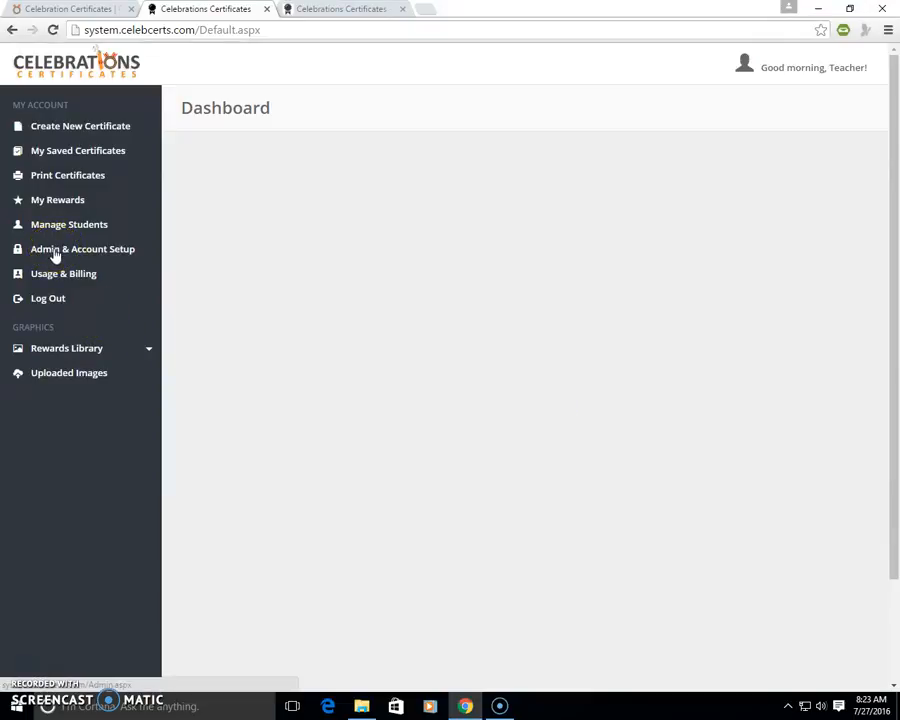
- Create a new certificate with the gold patterned border from the third row and name it "Certificate 1"
{"action": "left_click", "coordinate": [95, 128]}
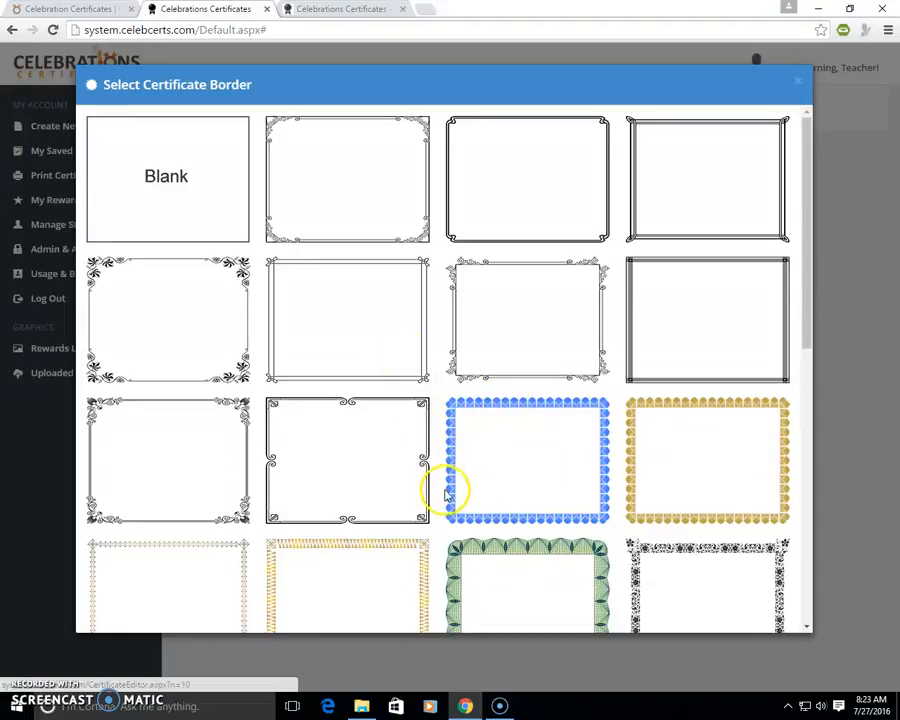
{"action": "scroll", "coordinate": [446, 513], "scroll_direction": "down", "scroll_amount": 3}
{"action": "scroll", "coordinate": [446, 513], "scroll_direction": "down", "scroll_amount": 2}
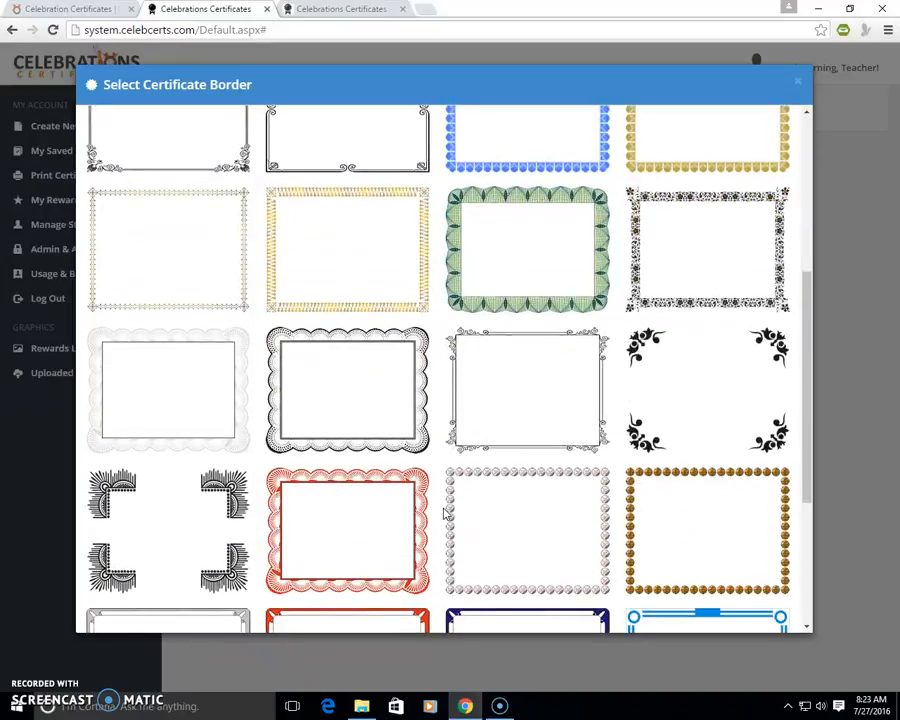
{"action": "scroll", "coordinate": [446, 513], "scroll_direction": "down", "scroll_amount": 3}
{"action": "scroll", "coordinate": [446, 513], "scroll_direction": "up", "scroll_amount": 10}
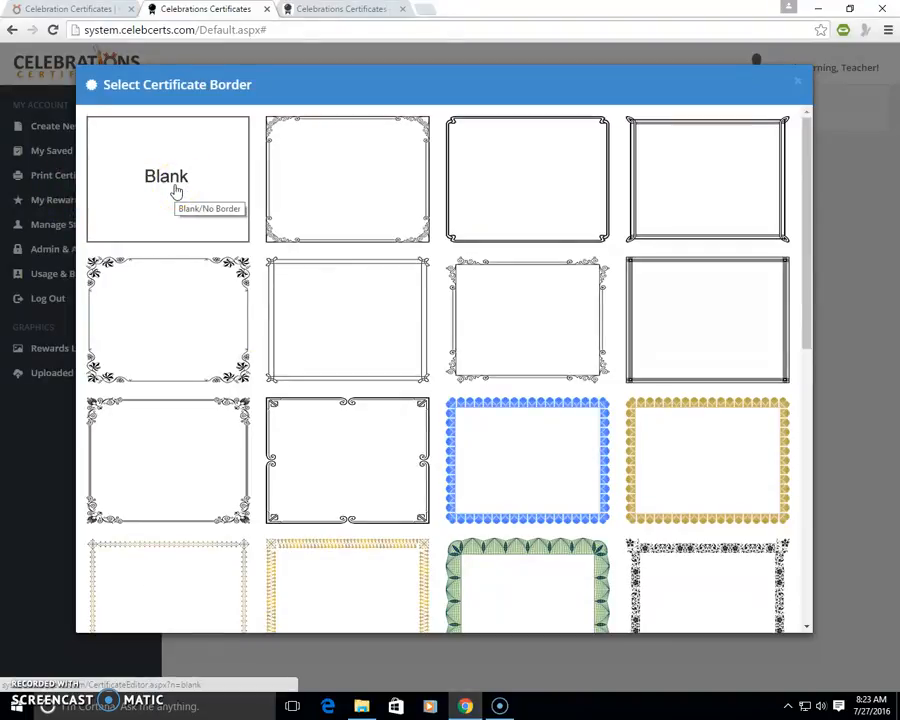
{"action": "left_click", "coordinate": [199, 175]}
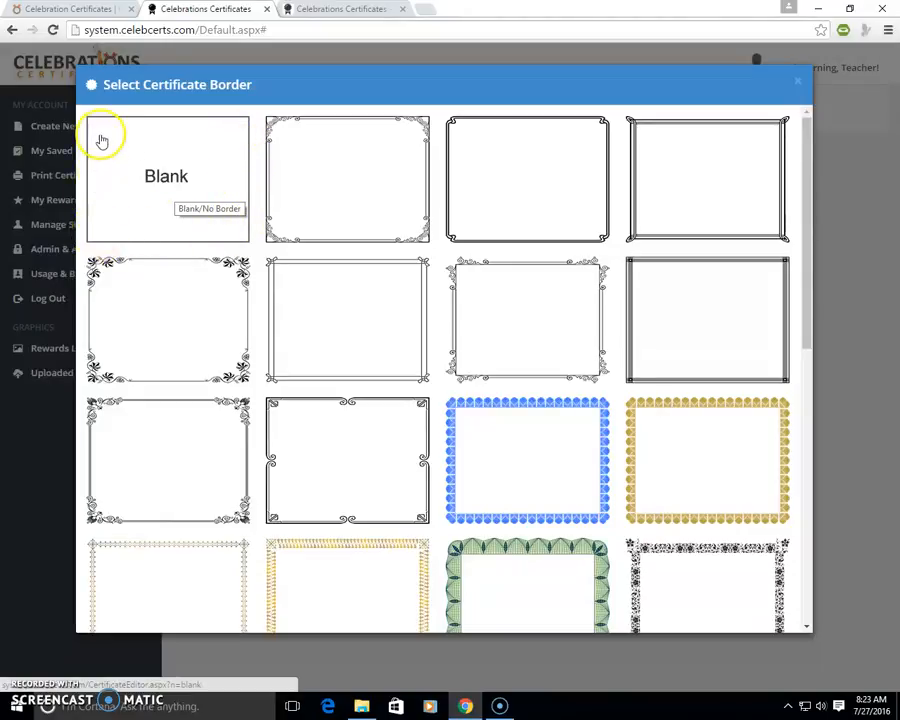
{"action": "left_click", "coordinate": [697, 468]}
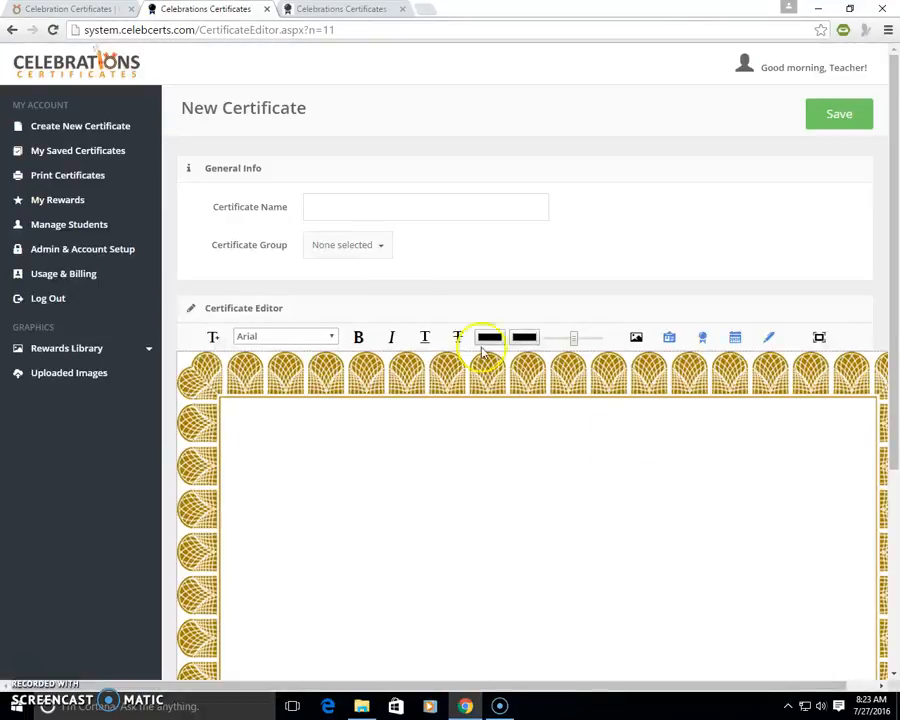
{"action": "left_click", "coordinate": [320, 209]}
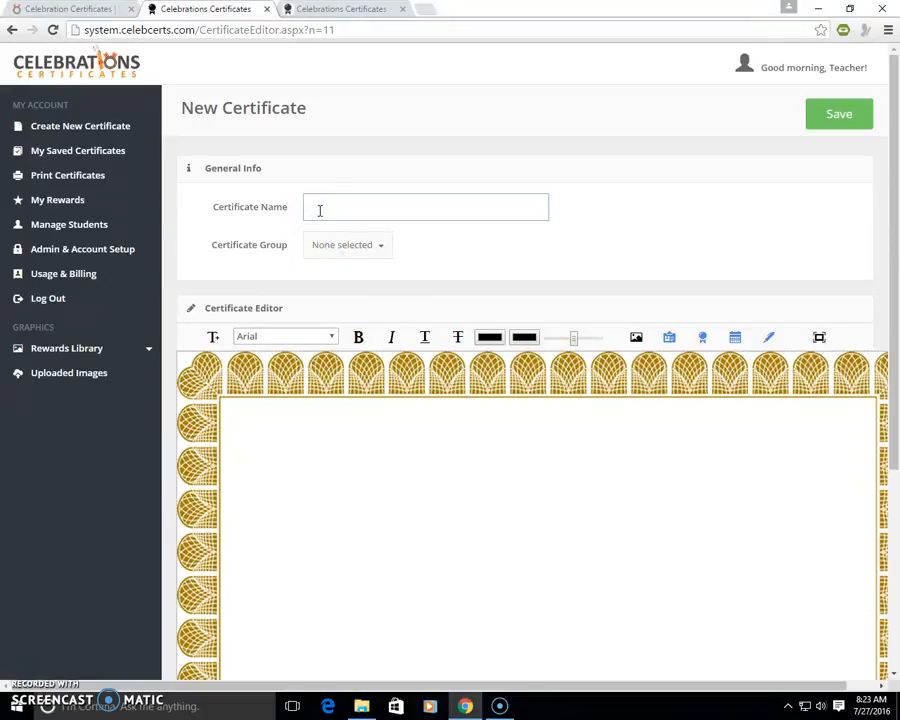
{"action": "type", "text": "Certificate 1"}
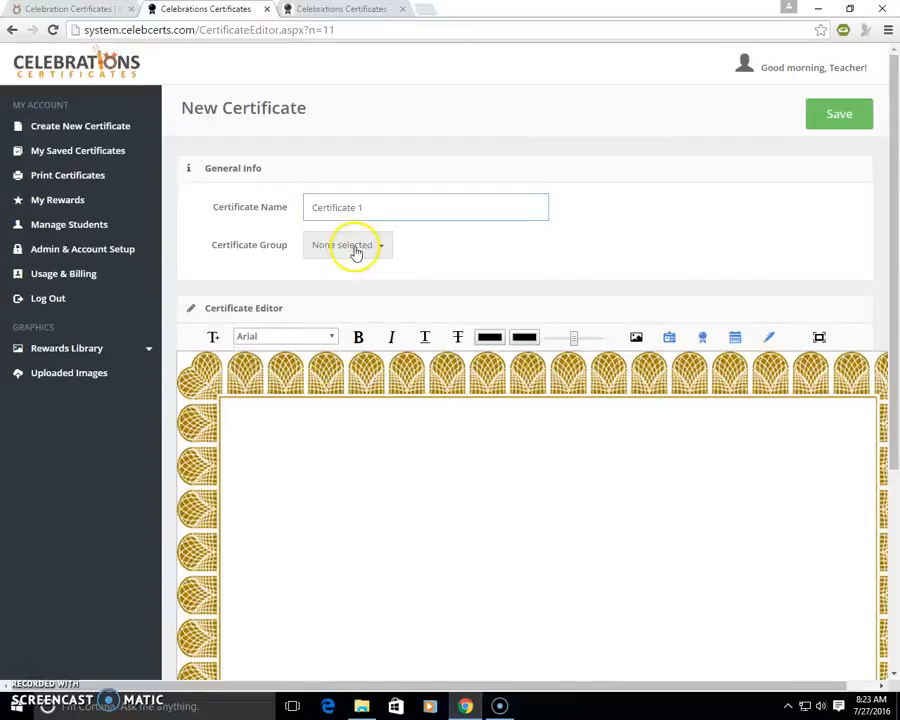
- Upload the Banner 1 image from the Banners and Logos folder and add it to the certificate
{"action": "scroll", "coordinate": [536, 325], "scroll_direction": "down", "scroll_amount": 2}
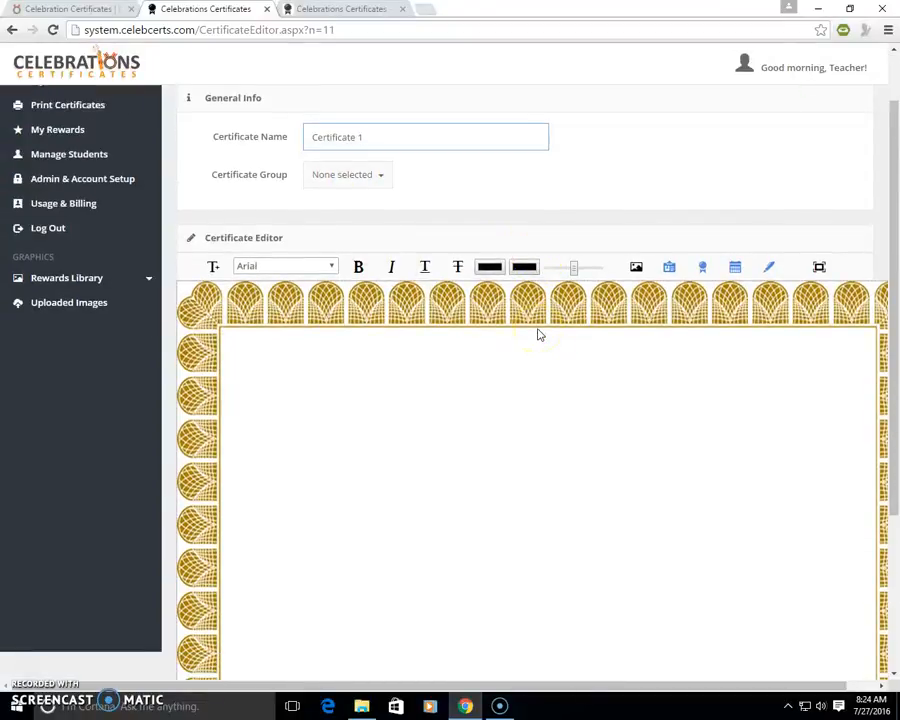
{"action": "scroll", "coordinate": [538, 335], "scroll_direction": "down", "scroll_amount": 1}
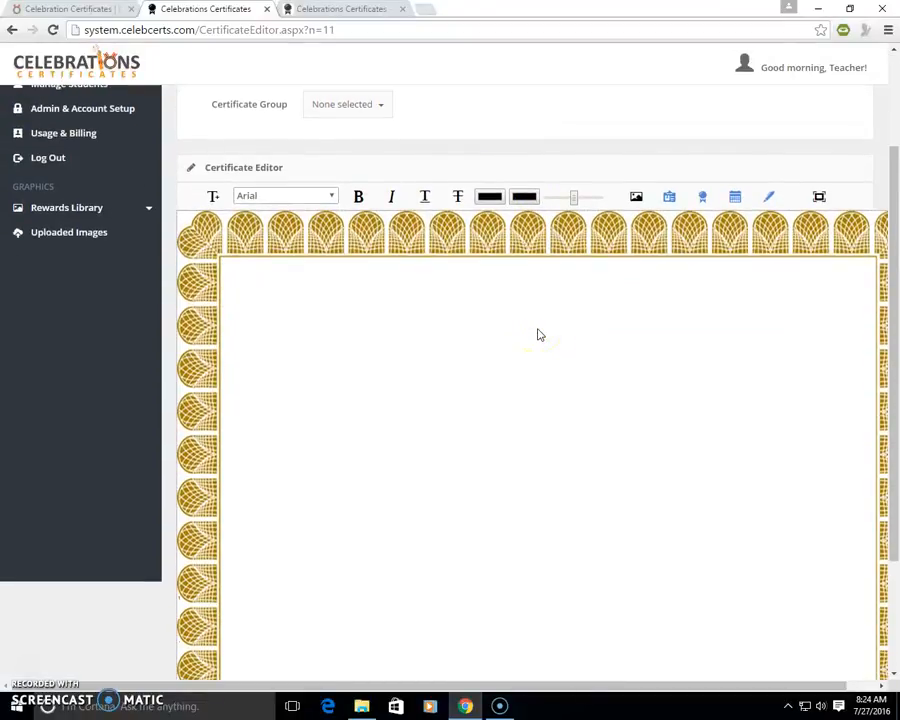
{"action": "left_click", "coordinate": [636, 198]}
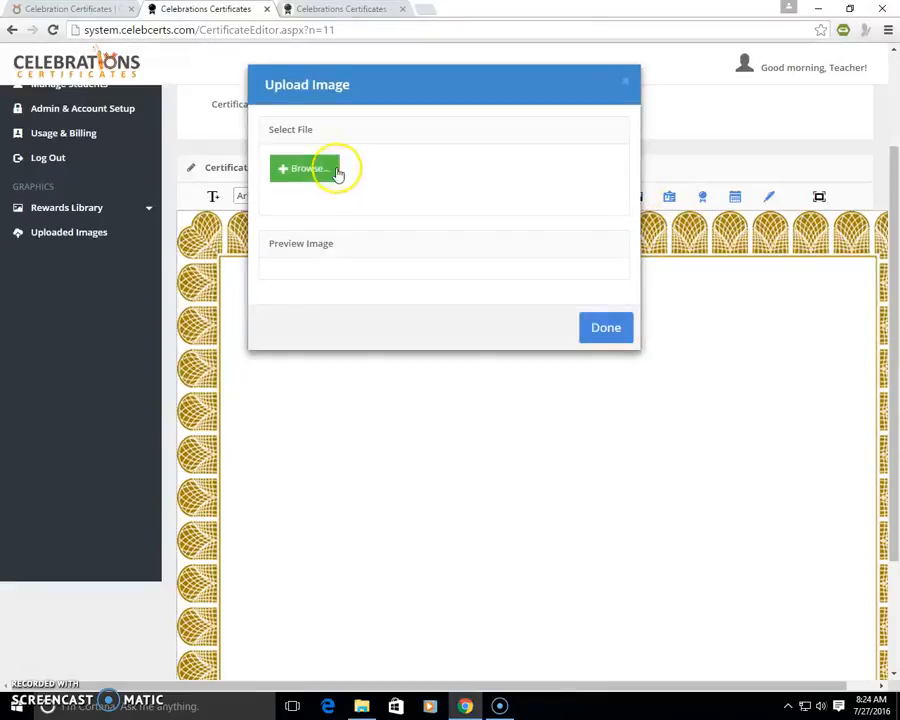
{"action": "left_click", "coordinate": [310, 174]}
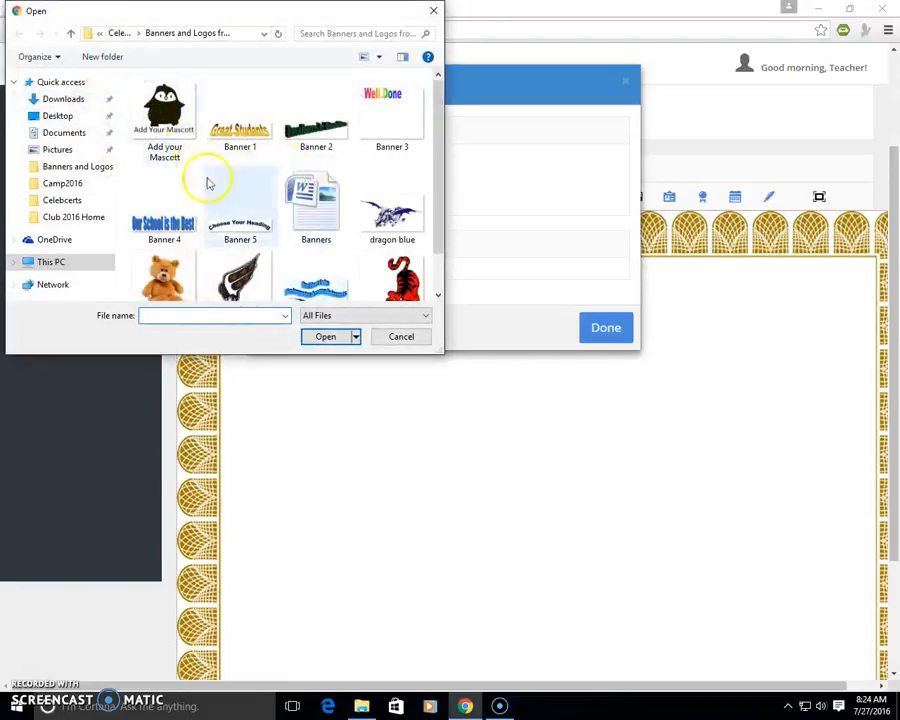
{"action": "scroll", "coordinate": [222, 240], "scroll_direction": "down", "scroll_amount": 1}
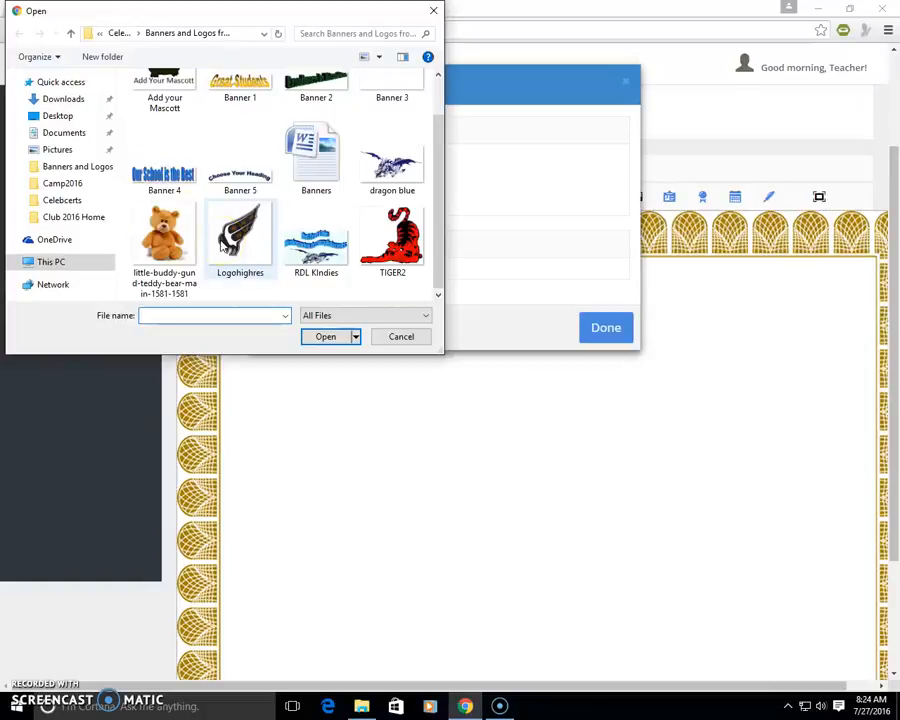
{"action": "scroll", "coordinate": [222, 240], "scroll_direction": "up", "scroll_amount": 1}
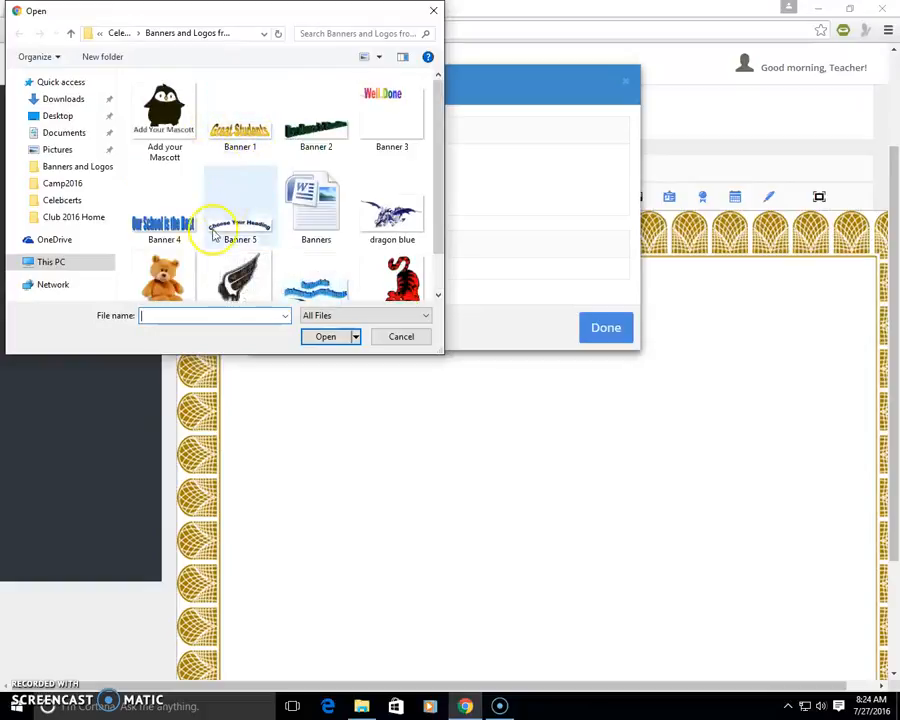
{"action": "left_click", "coordinate": [240, 137]}
{"action": "double_click", "coordinate": [240, 137]}
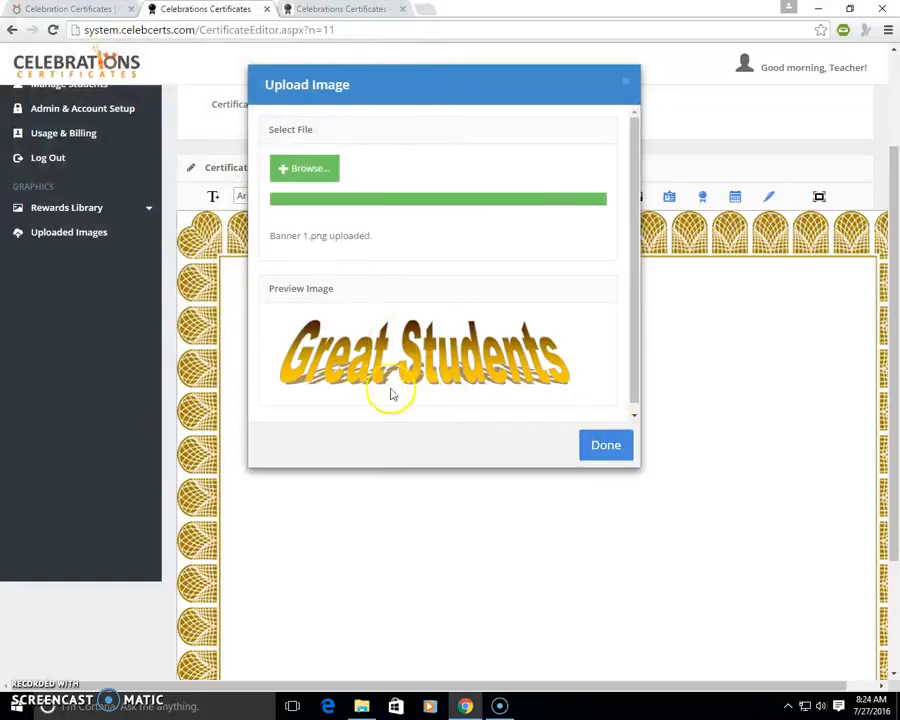
{"action": "left_click", "coordinate": [608, 446]}
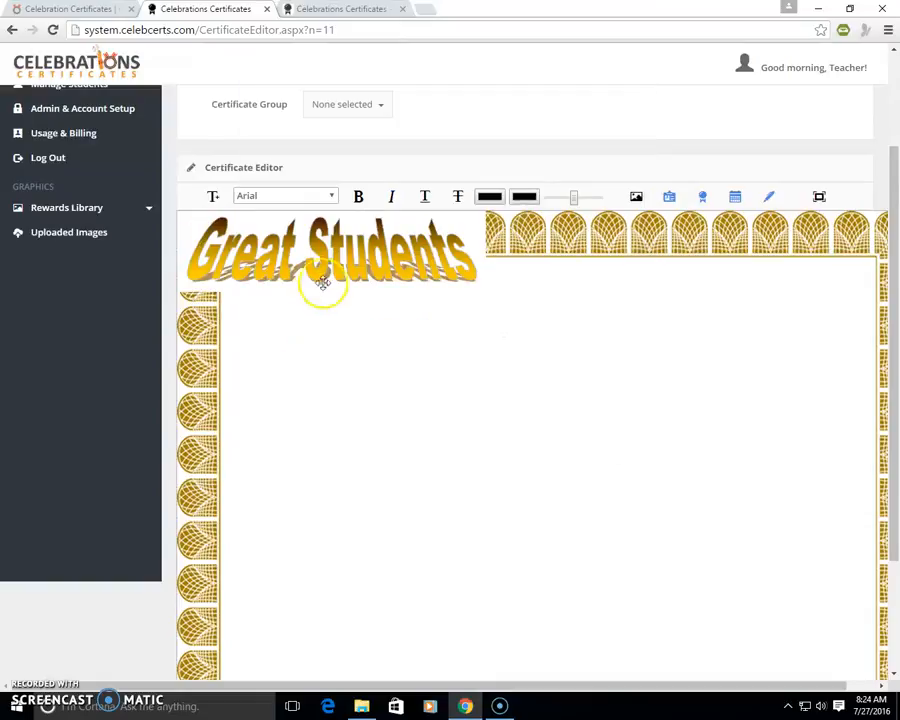
- Move the Great Students banner inside the border at the top centre of the certificate and enlarge it
{"action": "left_click_drag", "start_coordinate": [321, 316], "coordinate": [520, 357]}
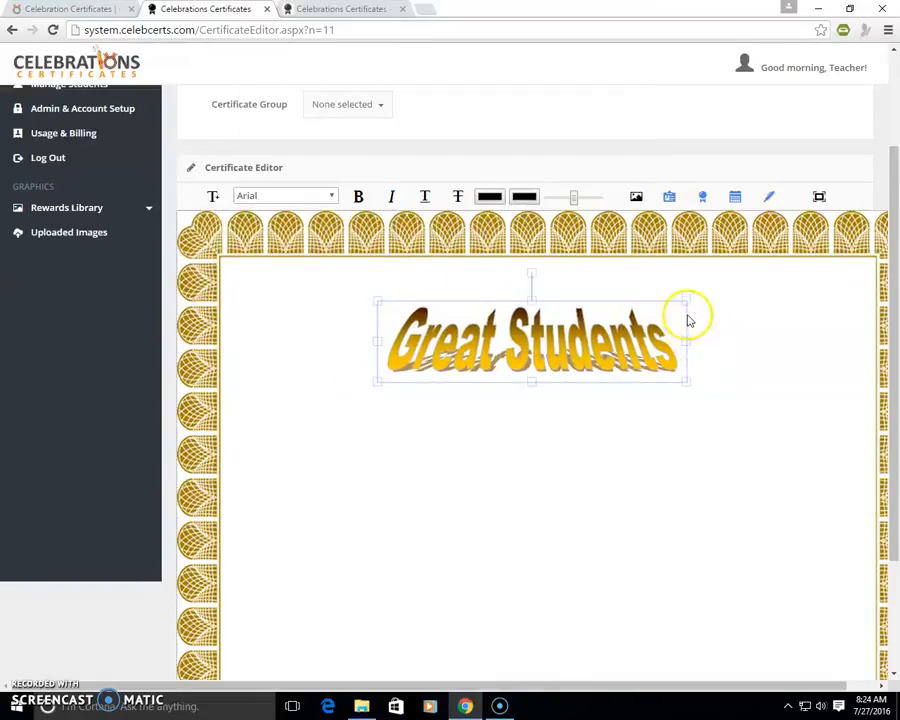
{"action": "left_click_drag", "start_coordinate": [685, 302], "coordinate": [757, 284]}
{"action": "left_click_drag", "start_coordinate": [376, 381], "coordinate": [326, 395]}
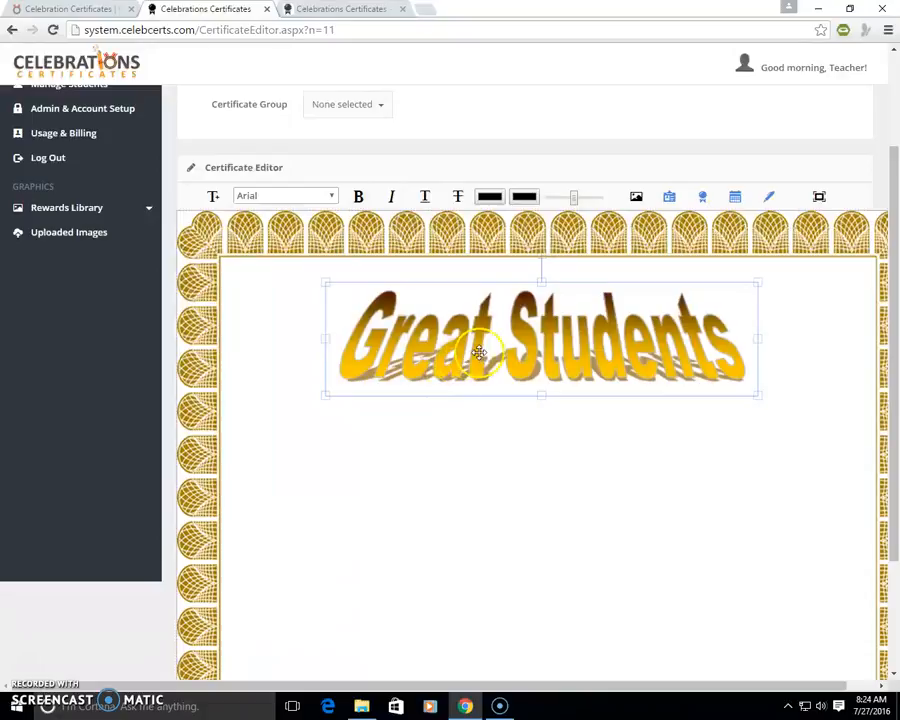
{"action": "left_click", "coordinate": [513, 512]}
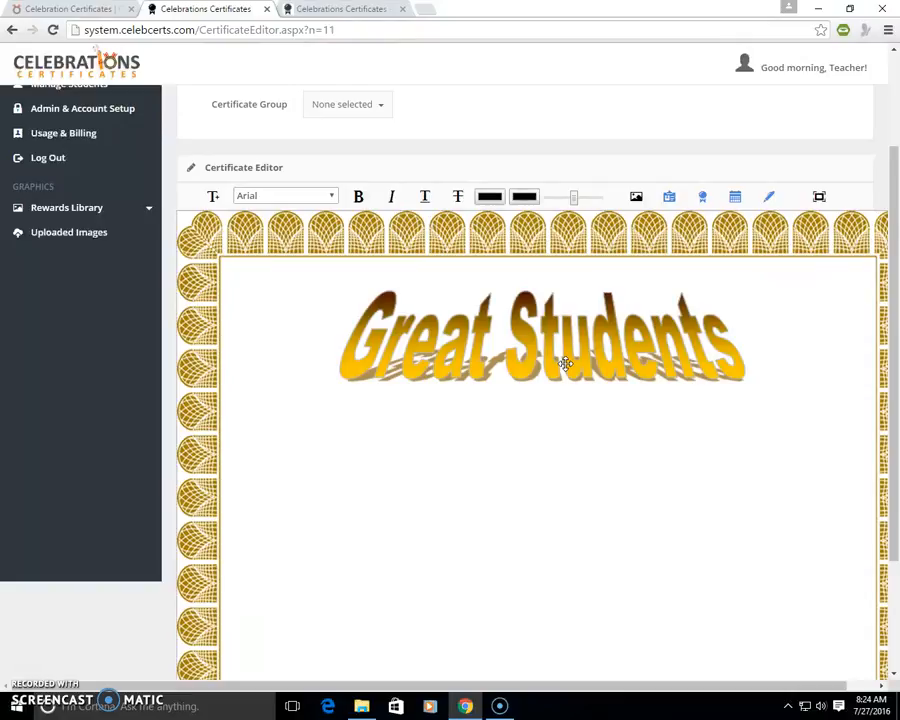
{"action": "left_click", "coordinate": [501, 354]}
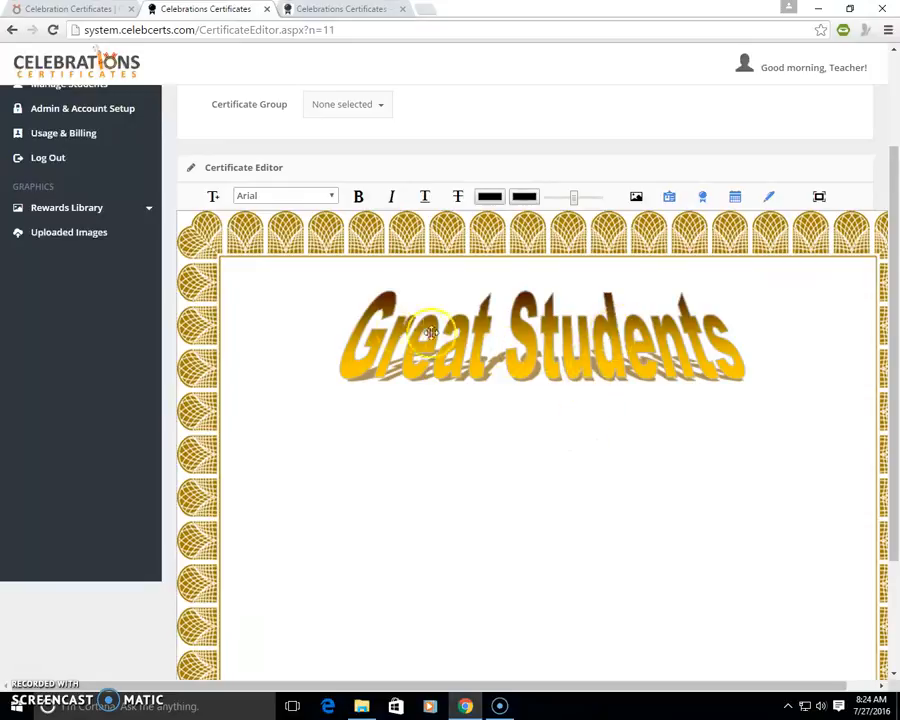
- Upload the little-buddy-gund-teddy-bear-main-1581-1581 image and add it to the certificate
{"action": "left_click", "coordinate": [634, 197]}
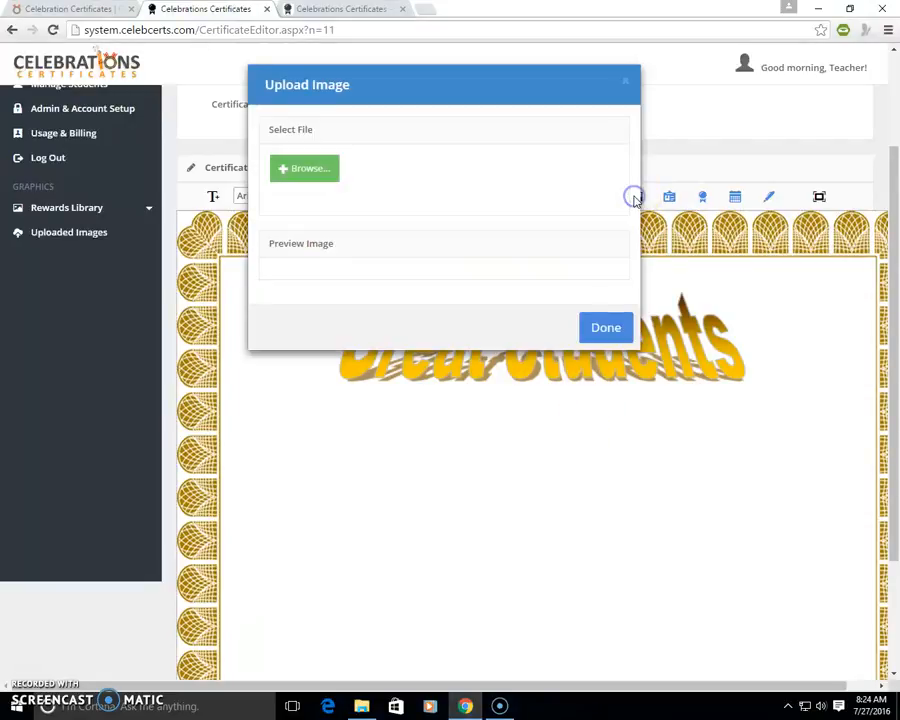
{"action": "left_click", "coordinate": [320, 174]}
{"action": "double_click", "coordinate": [165, 276]}
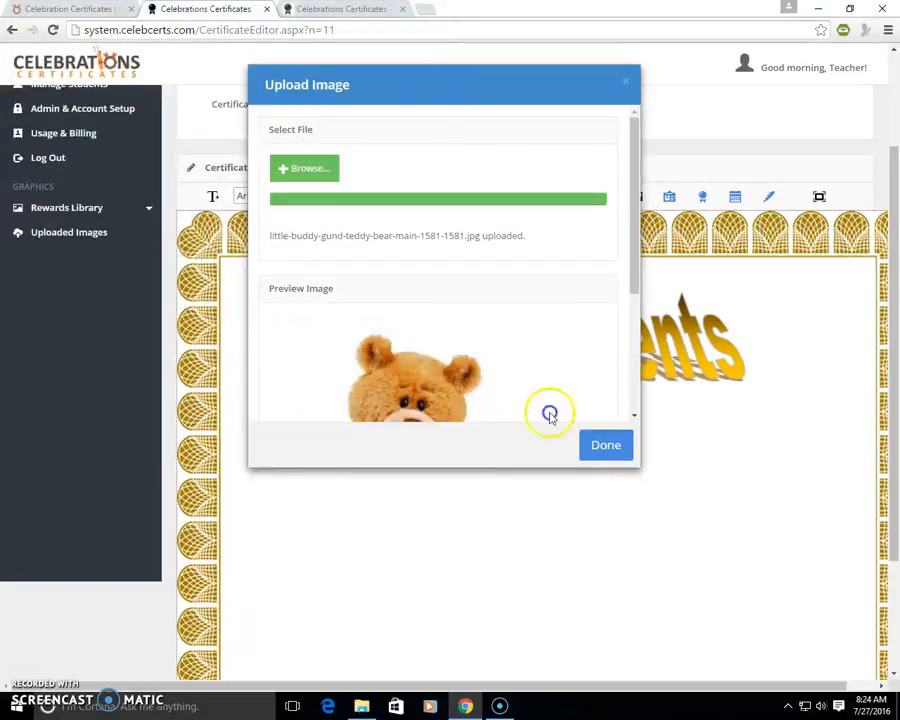
{"action": "left_click", "coordinate": [603, 443]}
- Shrink the teddy bear to a small picture and place it to the right of the Great Students banner
{"action": "left_click_drag", "start_coordinate": [425, 405], "coordinate": [575, 437]}
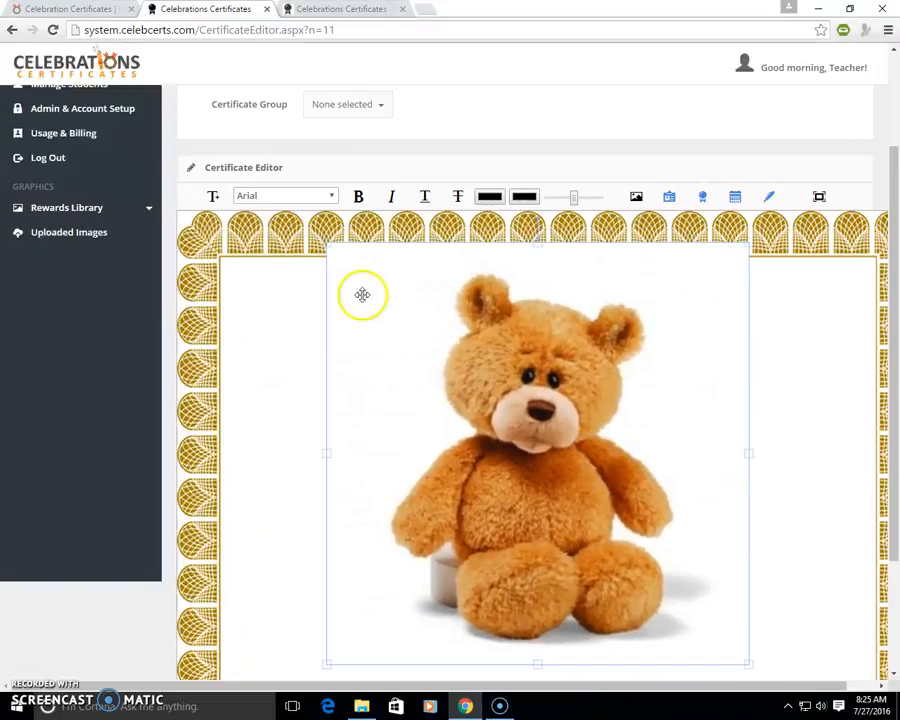
{"action": "left_click_drag", "start_coordinate": [326, 243], "coordinate": [610, 525]}
{"action": "left_click", "coordinate": [643, 568]}
{"action": "left_click_drag", "start_coordinate": [643, 568], "coordinate": [781, 321]}
{"action": "left_click_drag", "start_coordinate": [599, 358], "coordinate": [591, 356]}
{"action": "left_click", "coordinate": [773, 366]}
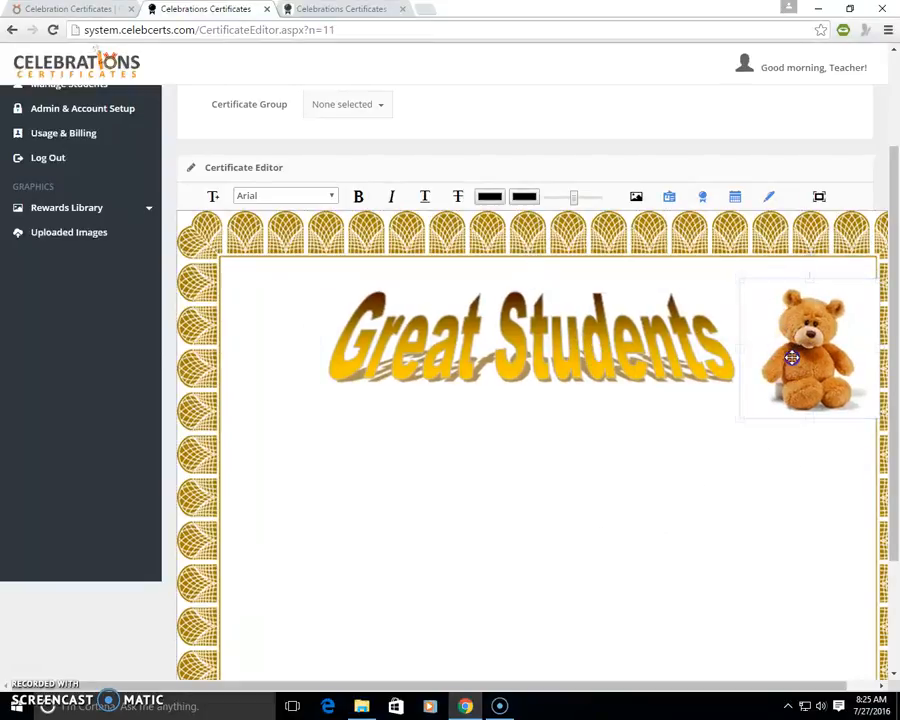
- Shrink the teddy bear slightly more and adjust its position and the banner's so they sit side by side
{"action": "left_click", "coordinate": [547, 343]}
{"action": "left_click_drag", "start_coordinate": [547, 343], "coordinate": [542, 338]}
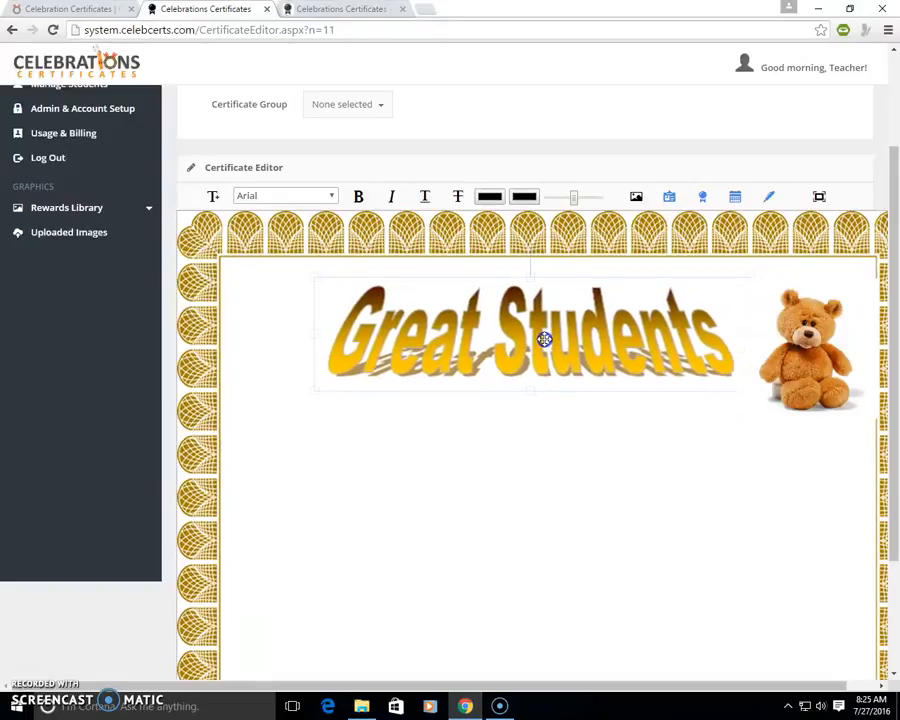
{"action": "left_click", "coordinate": [774, 308]}
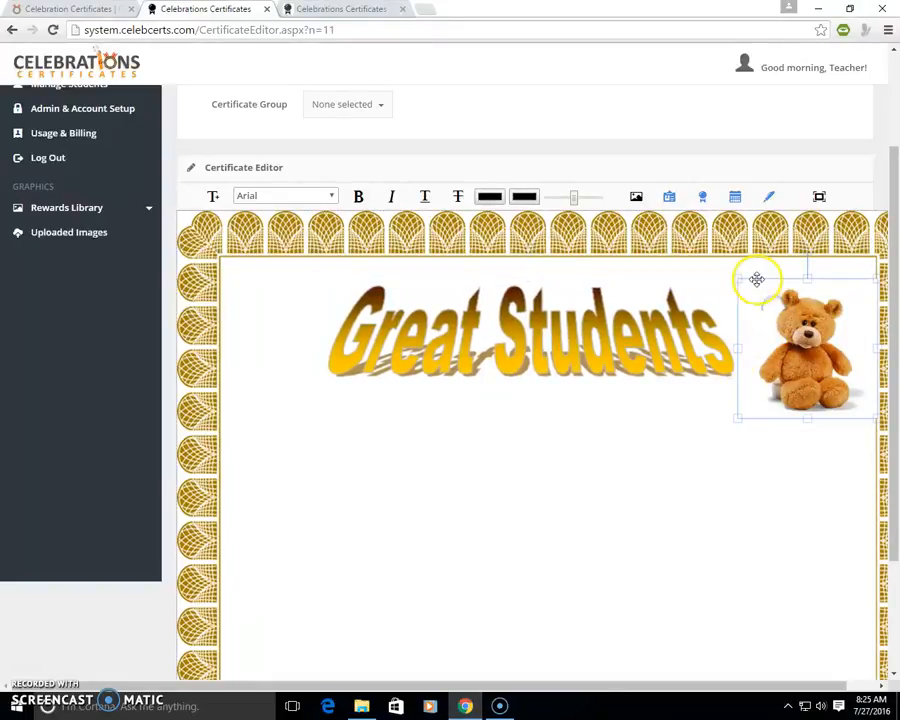
{"action": "left_click_drag", "start_coordinate": [736, 279], "coordinate": [755, 290]}
{"action": "left_click_drag", "start_coordinate": [800, 348], "coordinate": [793, 320]}
{"action": "left_click_drag", "start_coordinate": [657, 339], "coordinate": [662, 339]}
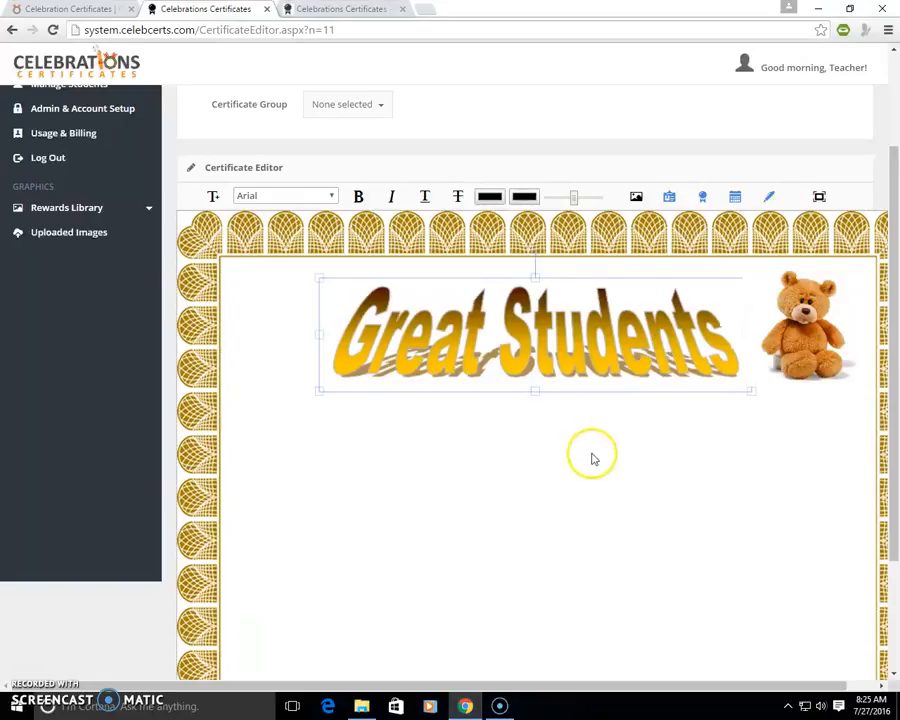
- Move the teddy bear to the centre, directly beneath the Great Students banner
{"action": "scroll", "coordinate": [428, 450], "scroll_direction": "down", "scroll_amount": 3}
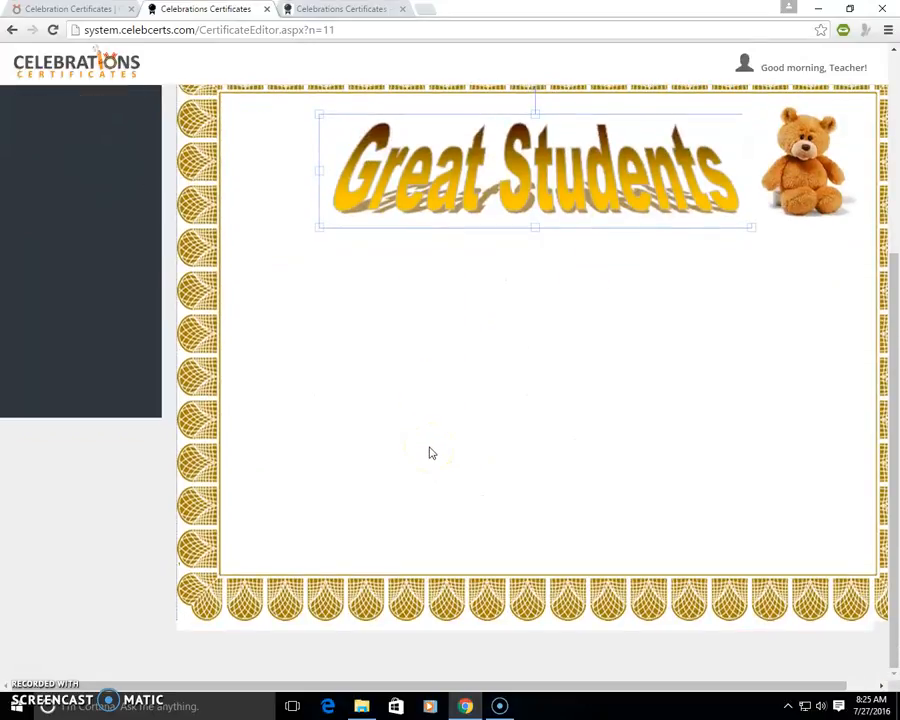
{"action": "scroll", "coordinate": [429, 453], "scroll_direction": "up", "scroll_amount": 3}
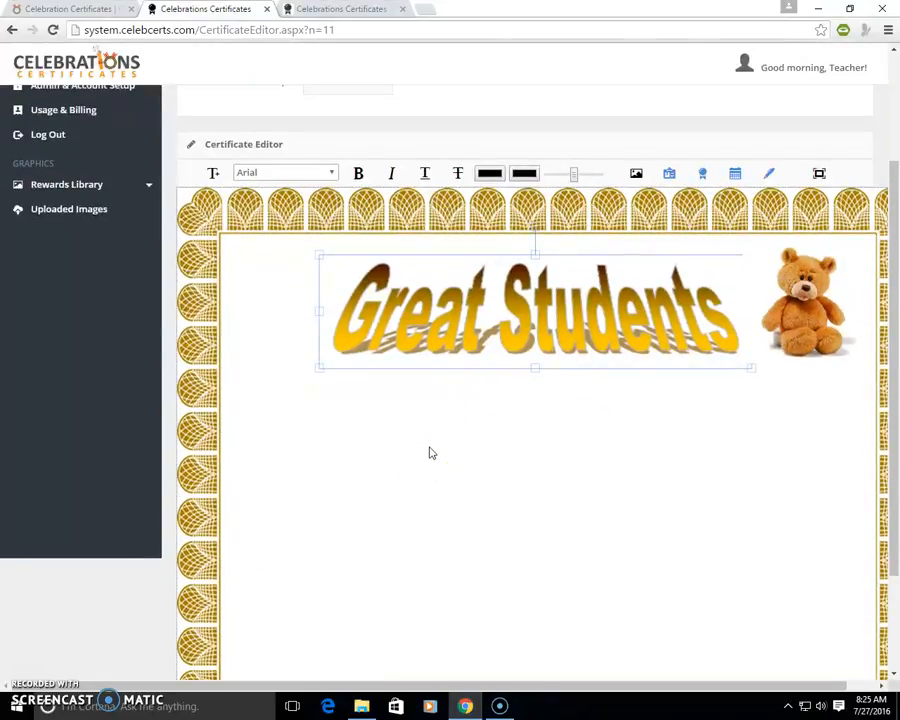
{"action": "left_click_drag", "start_coordinate": [800, 320], "coordinate": [531, 442]}
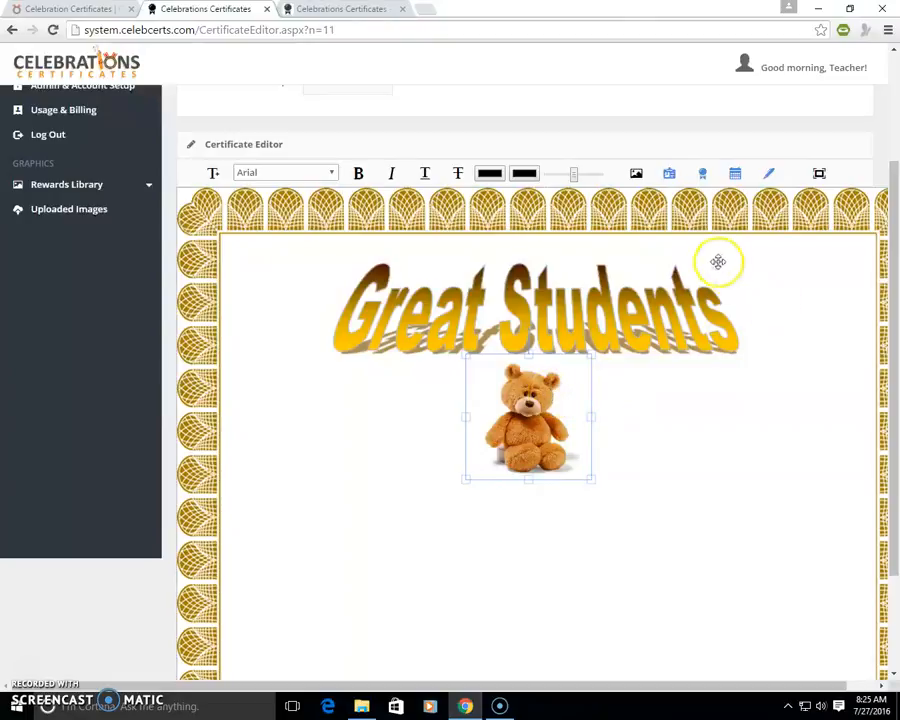
- Add the recipient name placeholder, place it centred beneath the teddy bear and underline it
{"action": "left_click", "coordinate": [670, 178]}
{"action": "left_click_drag", "start_coordinate": [310, 366], "coordinate": [498, 507]}
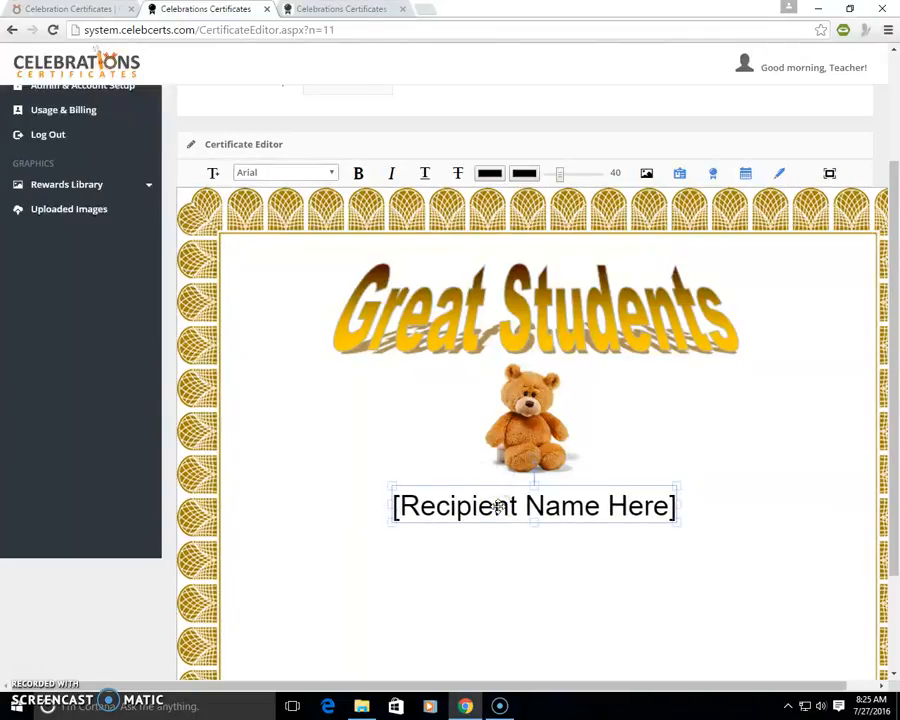
{"action": "left_click", "coordinate": [425, 176]}
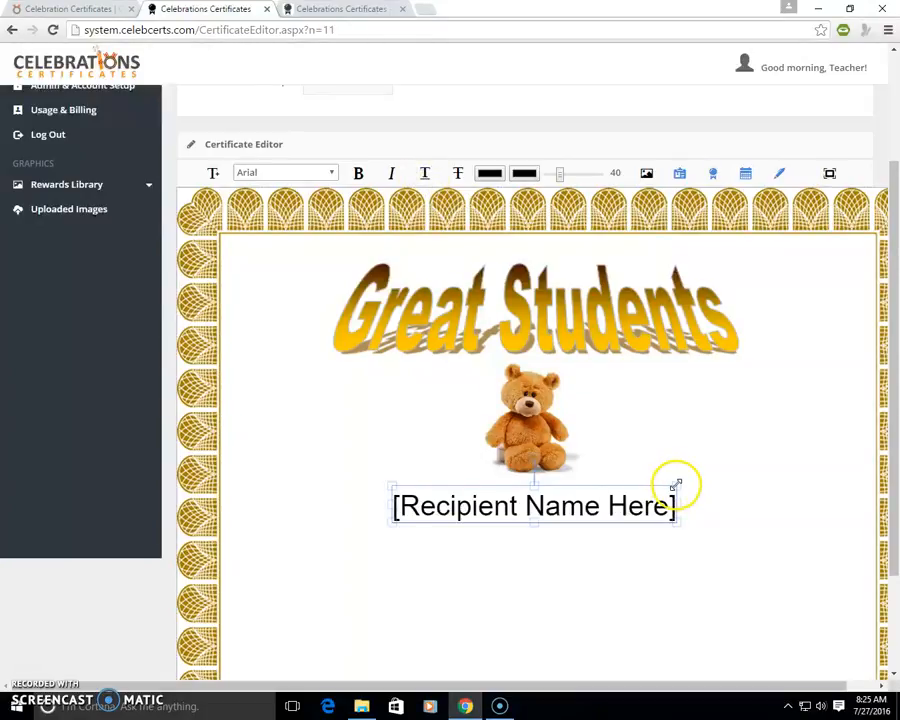
- Enlarge the recipient name placeholder, recentre it under the bear and set its font size to 50
{"action": "left_click_drag", "start_coordinate": [676, 485], "coordinate": [707, 478]}
{"action": "left_click_drag", "start_coordinate": [546, 506], "coordinate": [514, 506]}
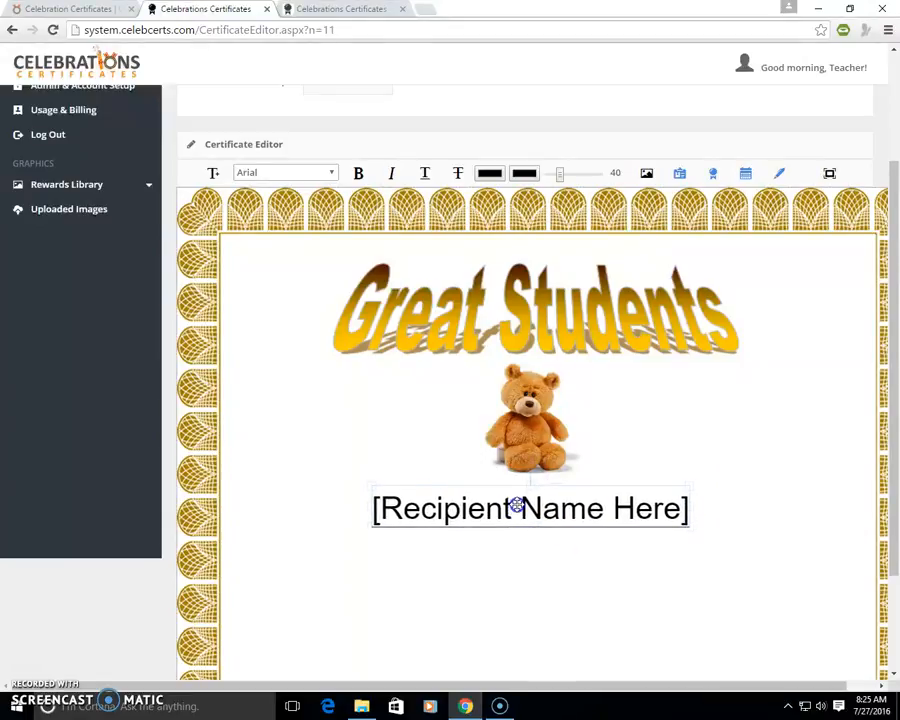
{"action": "left_click", "coordinate": [565, 178]}
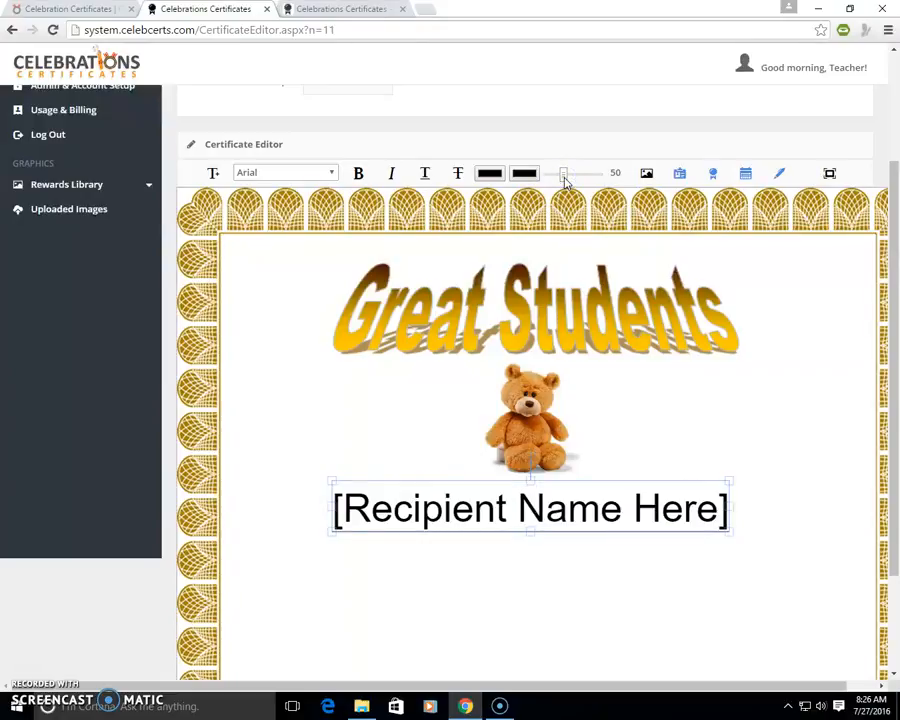
- Insert six numbered reward placeholders onto the certificate
{"action": "left_click", "coordinate": [611, 355]}
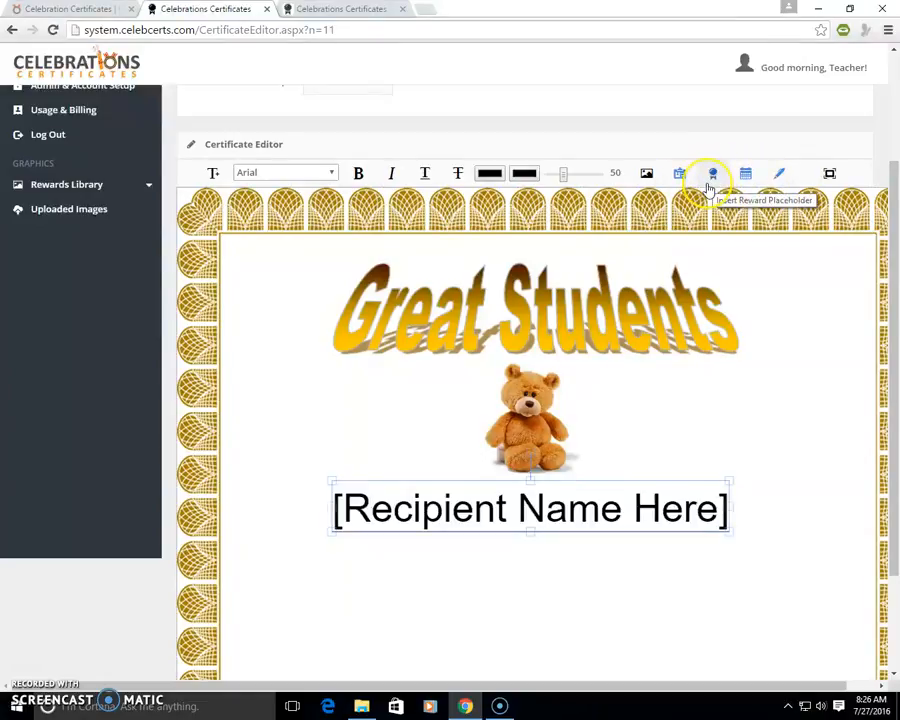
{"action": "scroll", "coordinate": [708, 187], "scroll_direction": "down", "scroll_amount": 1}
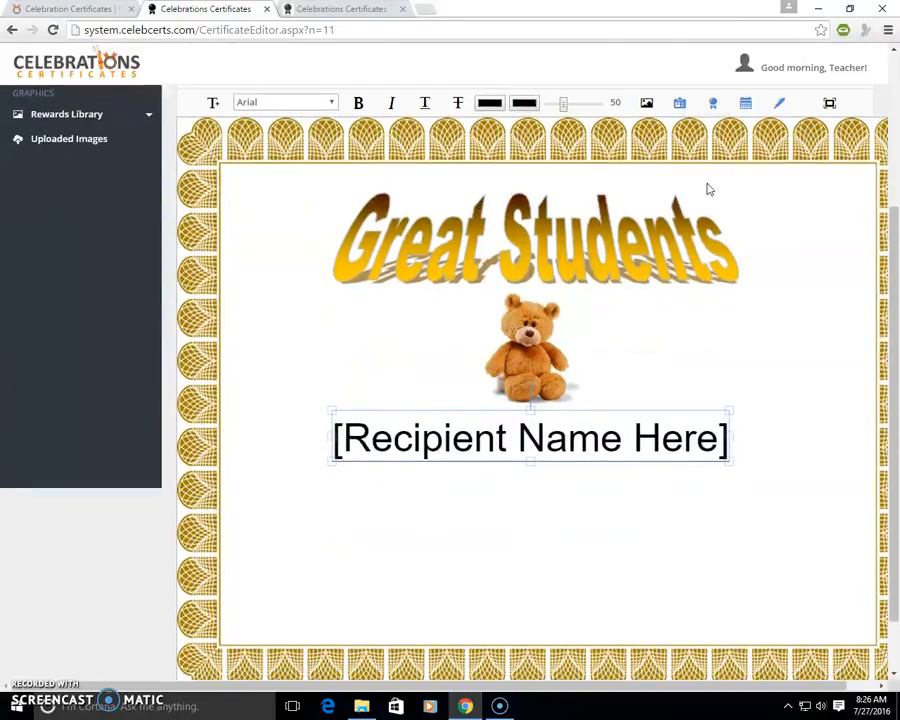
{"action": "left_click", "coordinate": [708, 184]}
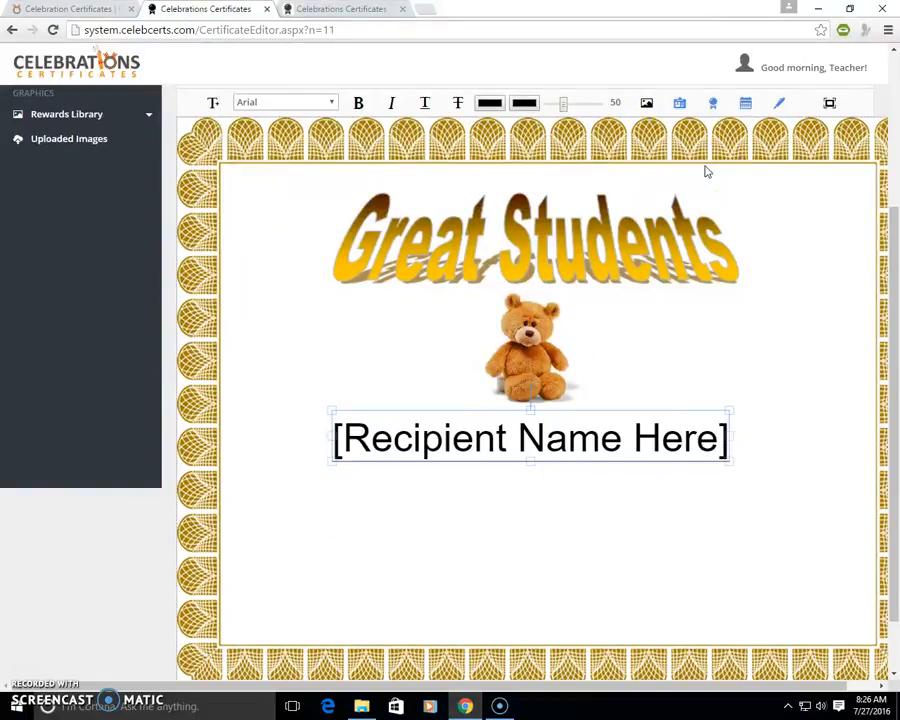
{"action": "left_click", "coordinate": [716, 106]}
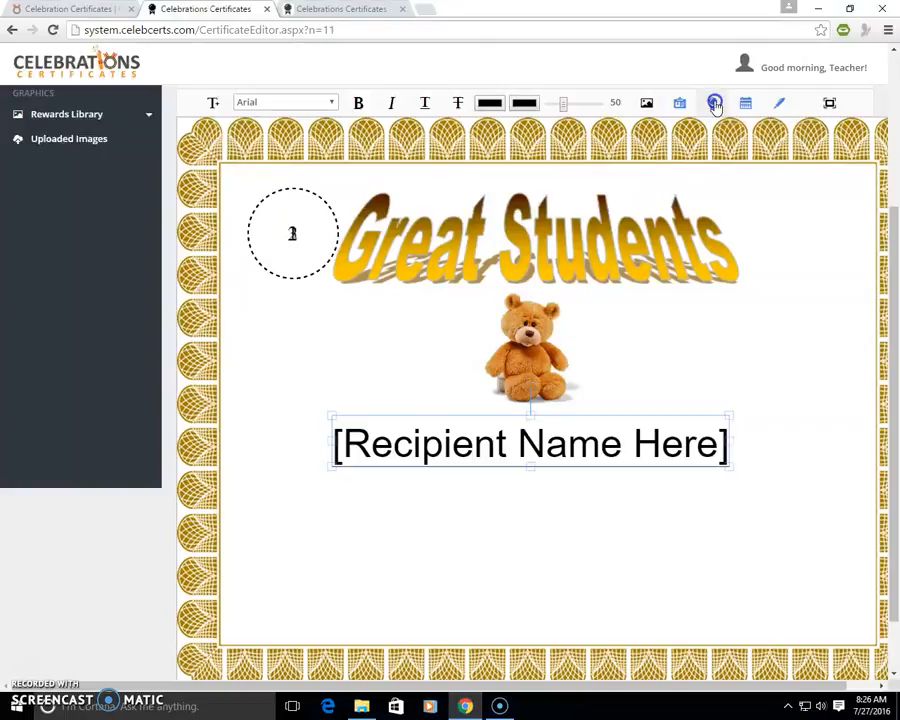
{"action": "left_click", "coordinate": [502, 335]}
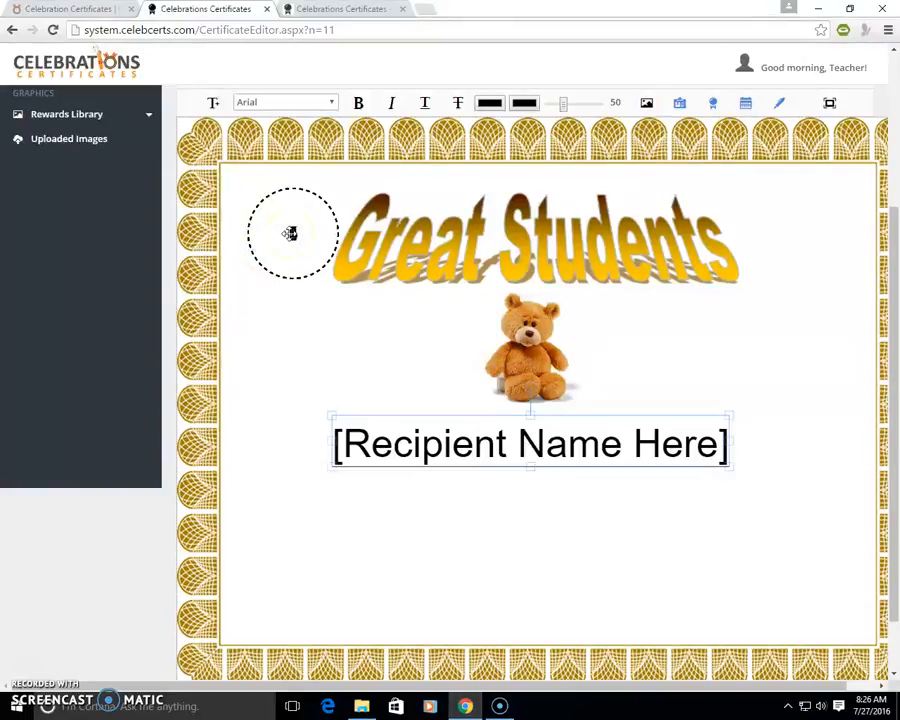
- Spread reward placeholders 6, 4, 2, 3 and 5 in a row beneath the recipient name
{"action": "left_click_drag", "start_coordinate": [290, 233], "coordinate": [289, 555]}
{"action": "left_click_drag", "start_coordinate": [294, 231], "coordinate": [808, 542]}
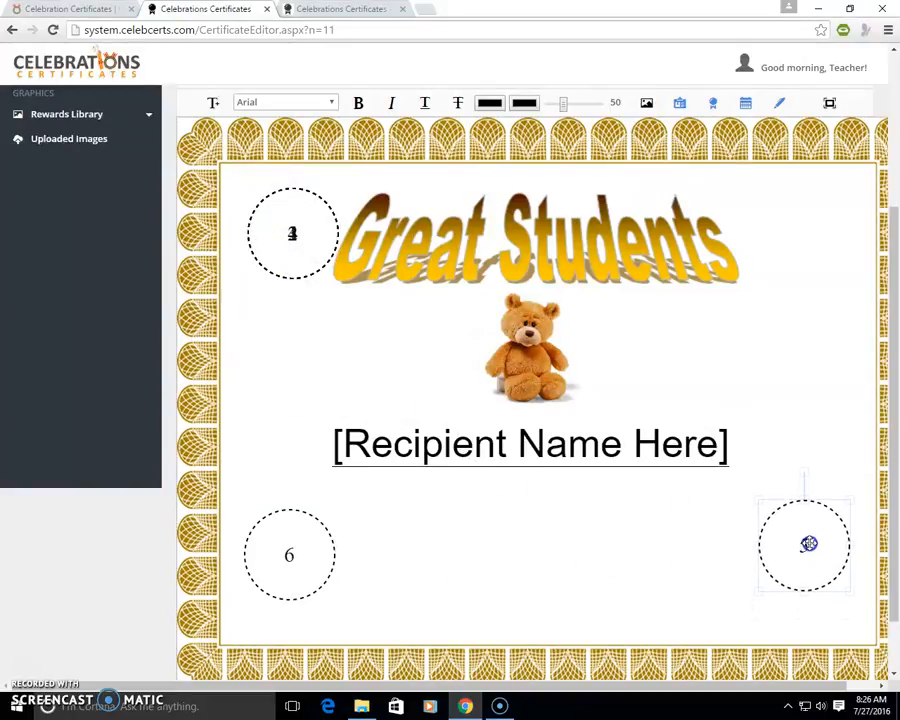
{"action": "left_click_drag", "start_coordinate": [287, 233], "coordinate": [407, 549]}
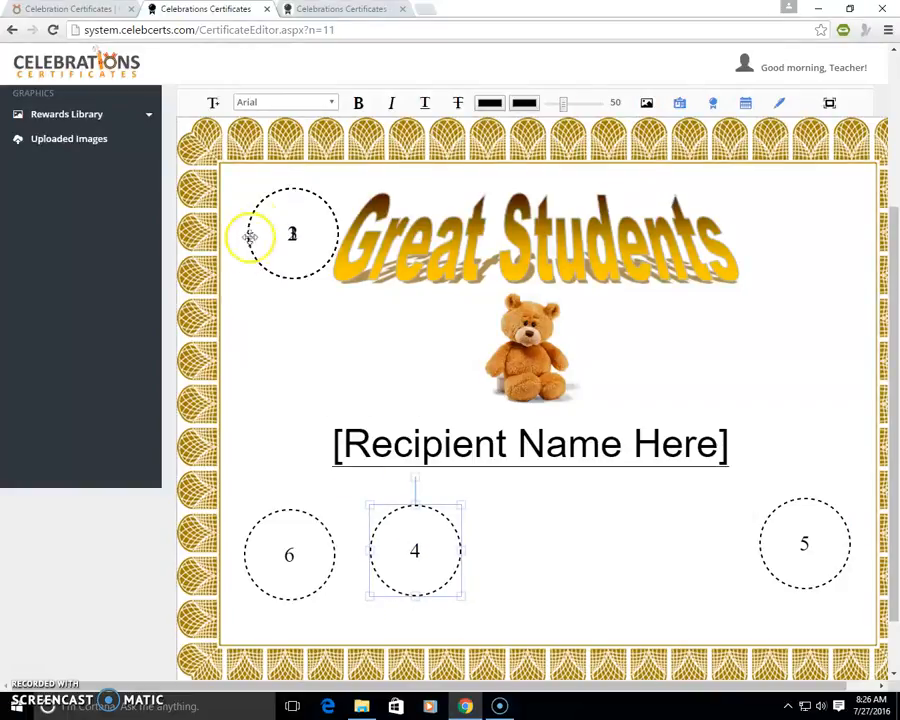
{"action": "left_click_drag", "start_coordinate": [289, 228], "coordinate": [668, 540]}
{"action": "left_click_drag", "start_coordinate": [266, 216], "coordinate": [535, 562]}
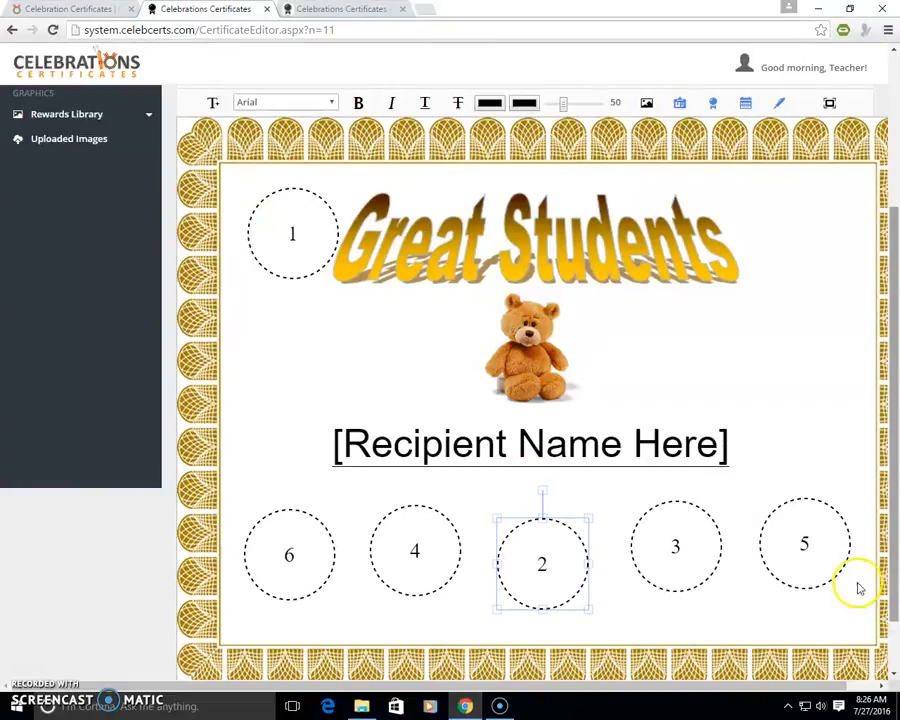
- Move placeholders 6 and 5 up to either side of the recipient name and respace 4, 2 and 3 below it
{"action": "left_click_drag", "start_coordinate": [821, 548], "coordinate": [818, 398]}
{"action": "left_click_drag", "start_coordinate": [283, 565], "coordinate": [277, 405]}
{"action": "left_click_drag", "start_coordinate": [676, 537], "coordinate": [749, 536]}
{"action": "left_click", "coordinate": [418, 560]}
{"action": "left_click_drag", "start_coordinate": [418, 560], "coordinate": [336, 567]}
{"action": "left_click_drag", "start_coordinate": [530, 573], "coordinate": [614, 562]}
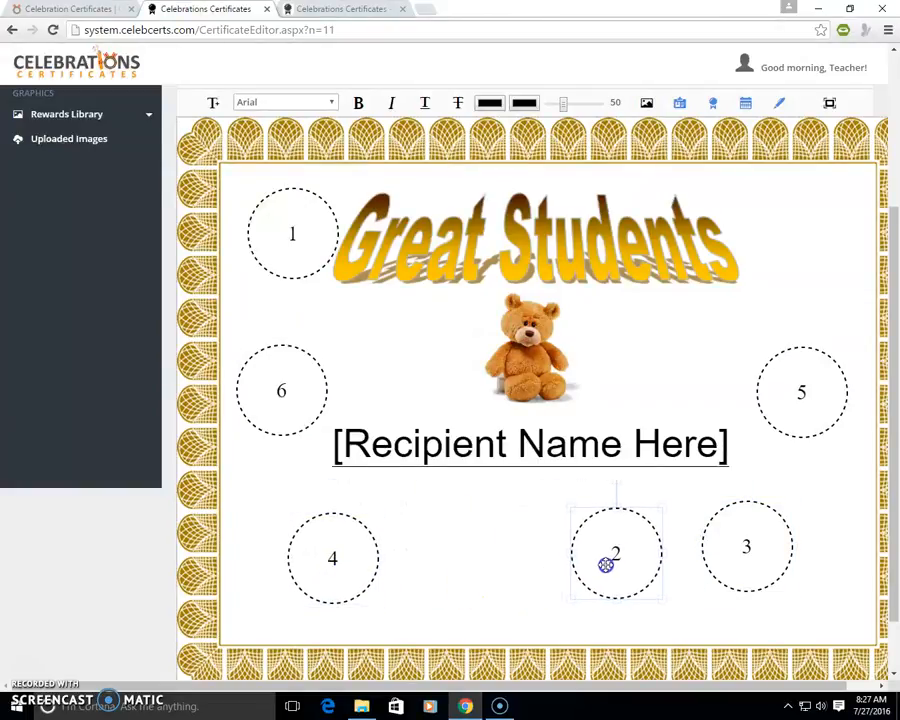
- Move placeholder 1 between 4 and 2 in the row beneath the recipient name and even out that row's spacing
{"action": "left_click_drag", "start_coordinate": [295, 241], "coordinate": [366, 443]}
{"action": "left_click_drag", "start_coordinate": [389, 488], "coordinate": [486, 557]}
{"action": "mouse_move", "coordinate": [340, 563]}
{"action": "left_mouse_down"}
{"action": "mouse_move", "coordinate": [342, 542]}
{"action": "mouse_move", "coordinate": [346, 554]}
{"action": "left_mouse_up"}
{"action": "left_click_drag", "start_coordinate": [620, 547], "coordinate": [631, 539]}
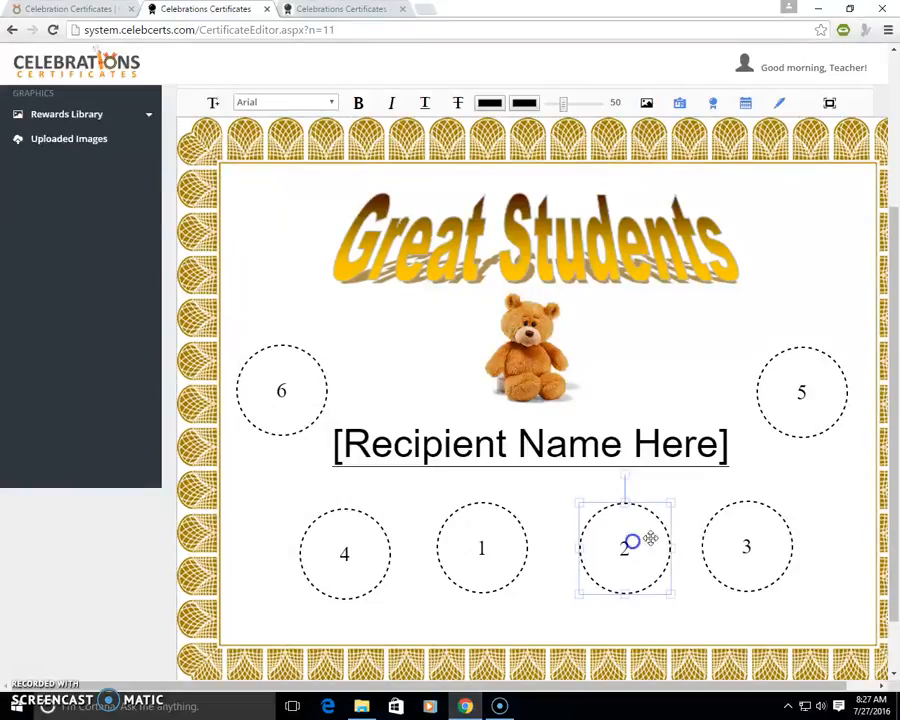
{"action": "left_click_drag", "start_coordinate": [740, 542], "coordinate": [752, 542]}
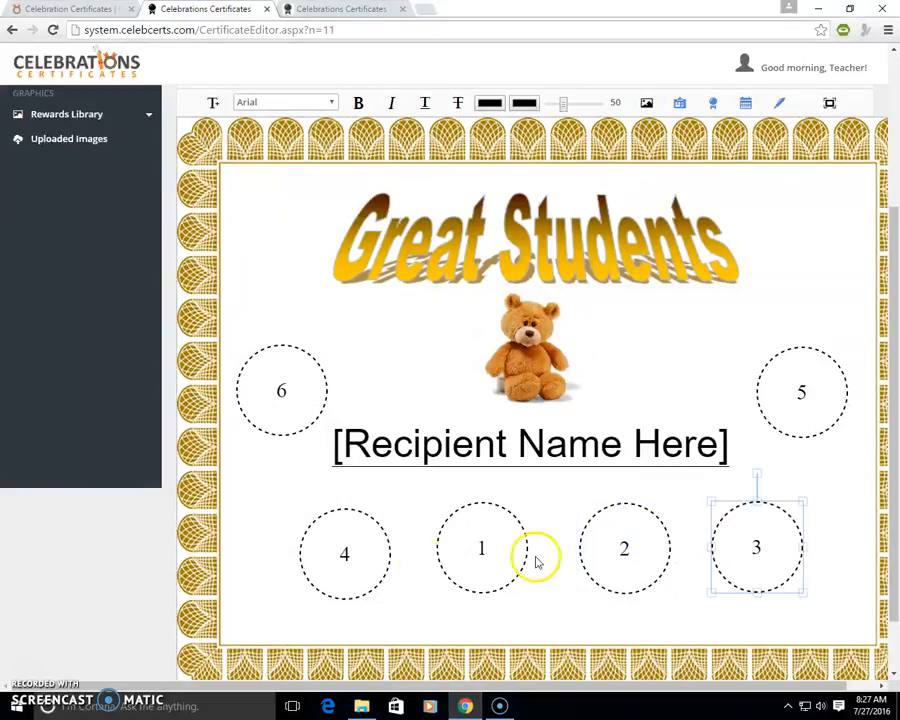
{"action": "left_click_drag", "start_coordinate": [355, 545], "coordinate": [352, 538]}
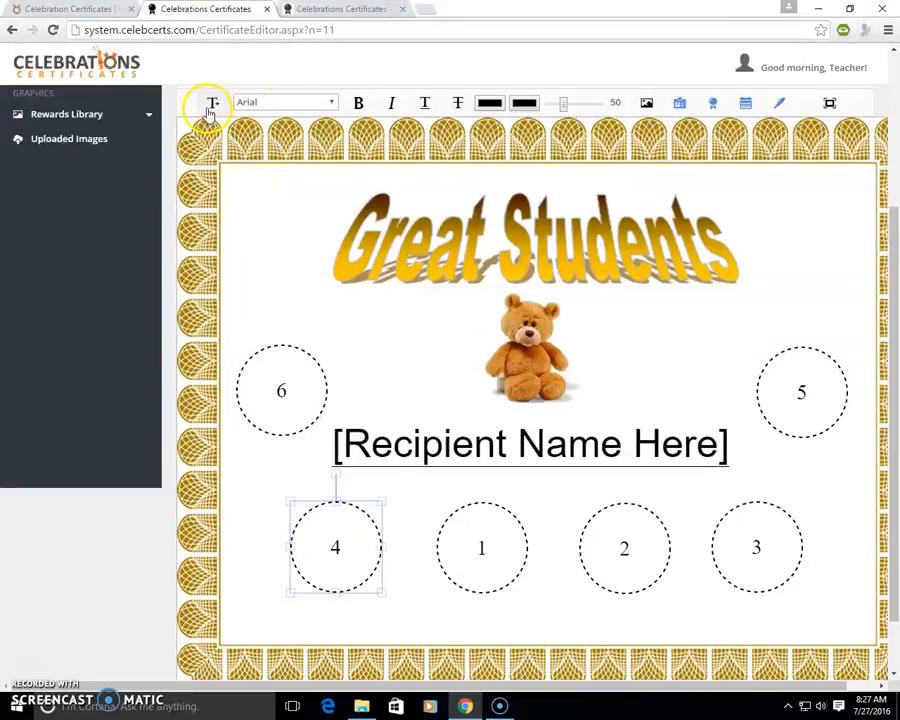
- Add the text "Christmas 2016" and place it beneath the right end of the Great Students banner
{"action": "left_click", "coordinate": [212, 104]}
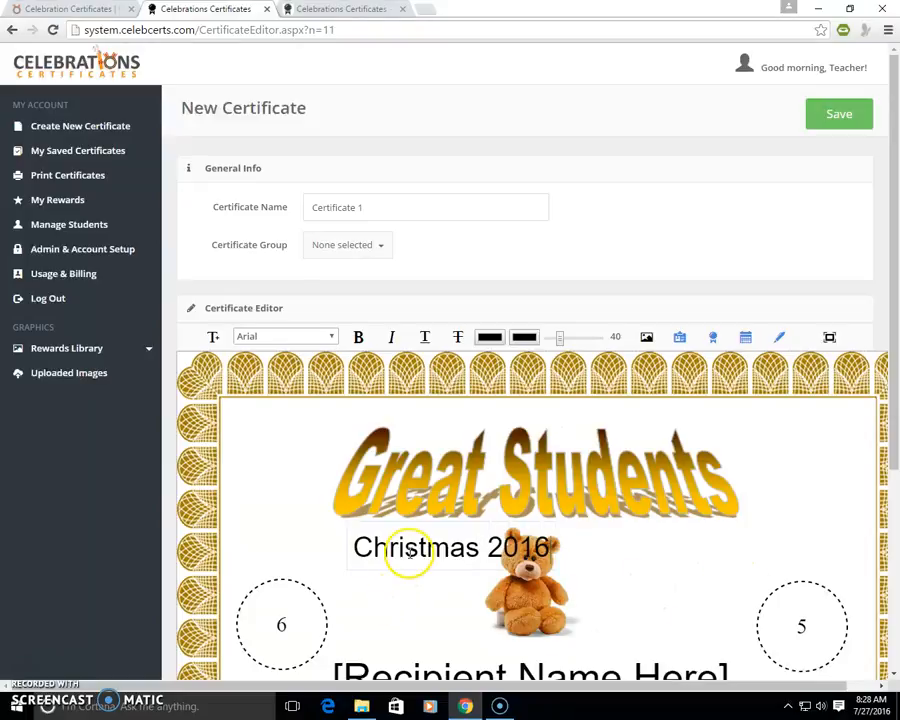
{"action": "left_click_drag", "start_coordinate": [392, 546], "coordinate": [683, 549]}
- Colour the Christmas 2016 text yellow and underline it
{"action": "left_click", "coordinate": [490, 337]}
{"action": "left_click", "coordinate": [250, 168]}
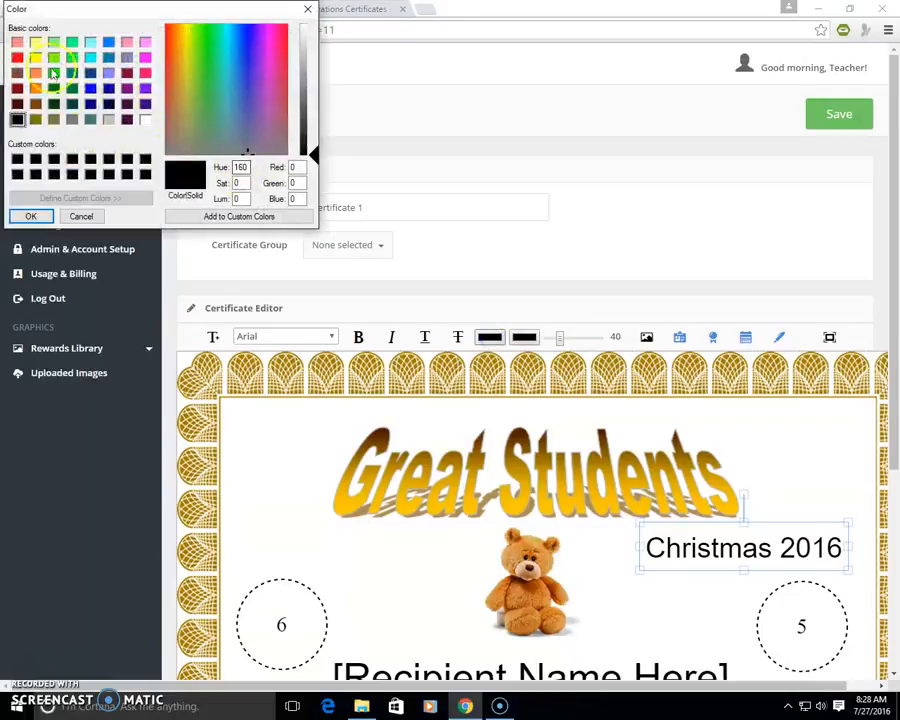
{"action": "left_click", "coordinate": [36, 57]}
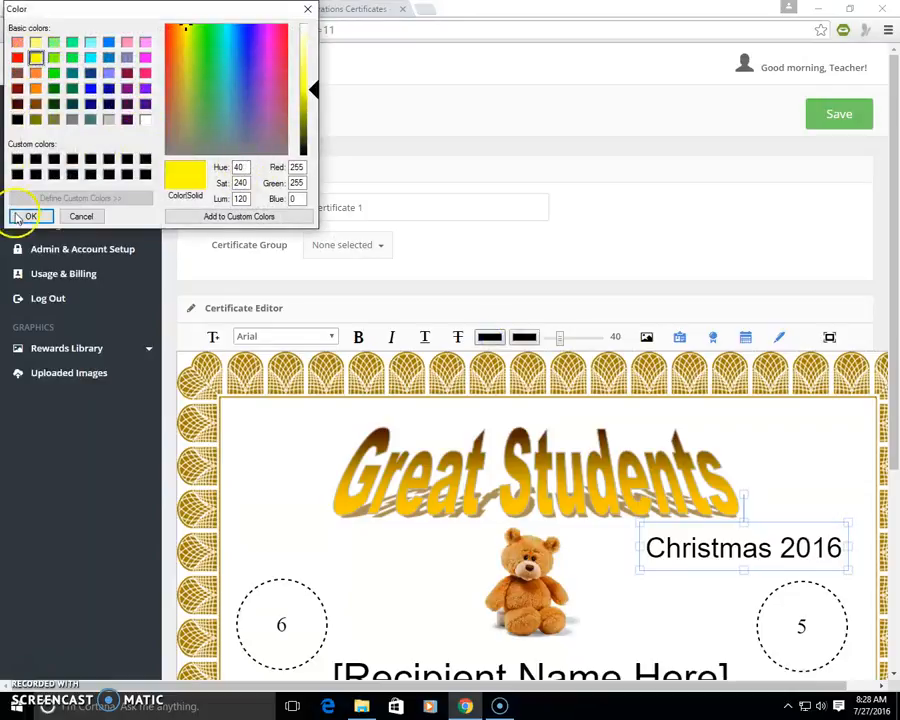
{"action": "left_click", "coordinate": [17, 219]}
{"action": "left_click", "coordinate": [681, 598]}
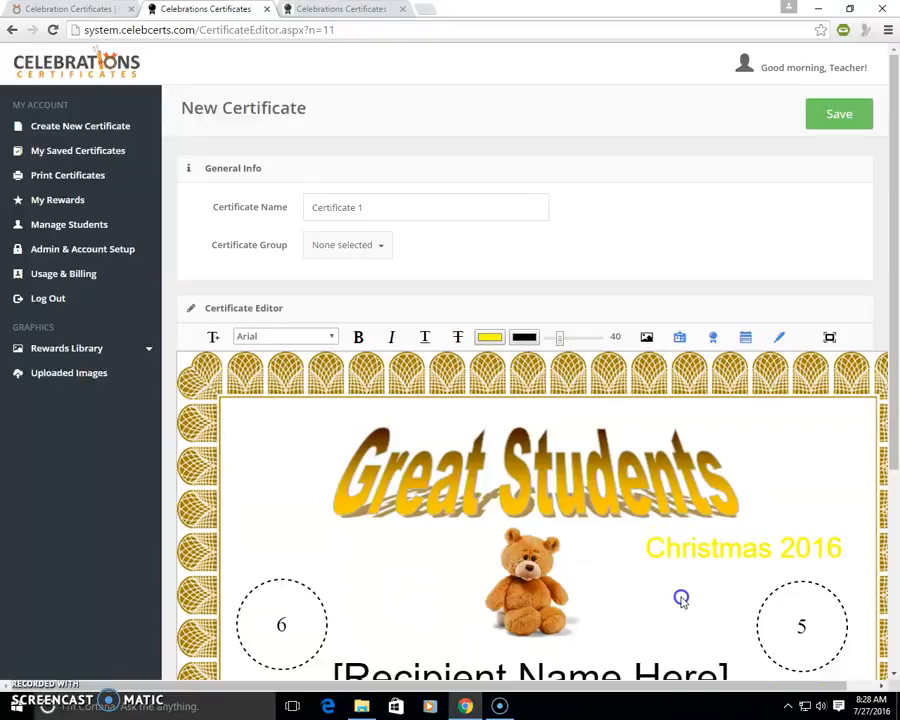
{"action": "left_click", "coordinate": [703, 552]}
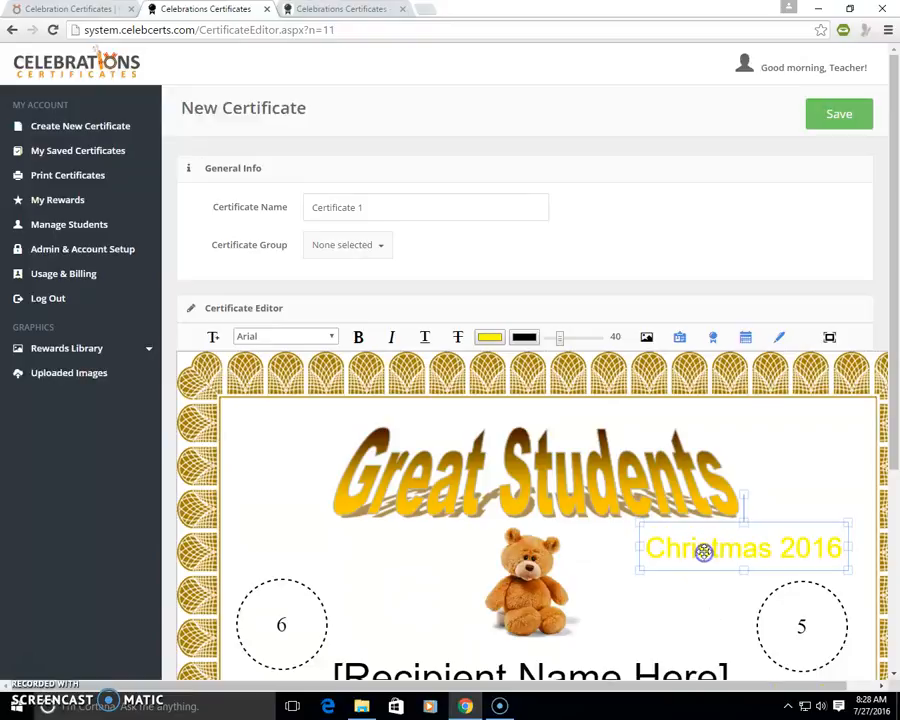
{"action": "left_click", "coordinate": [426, 338]}
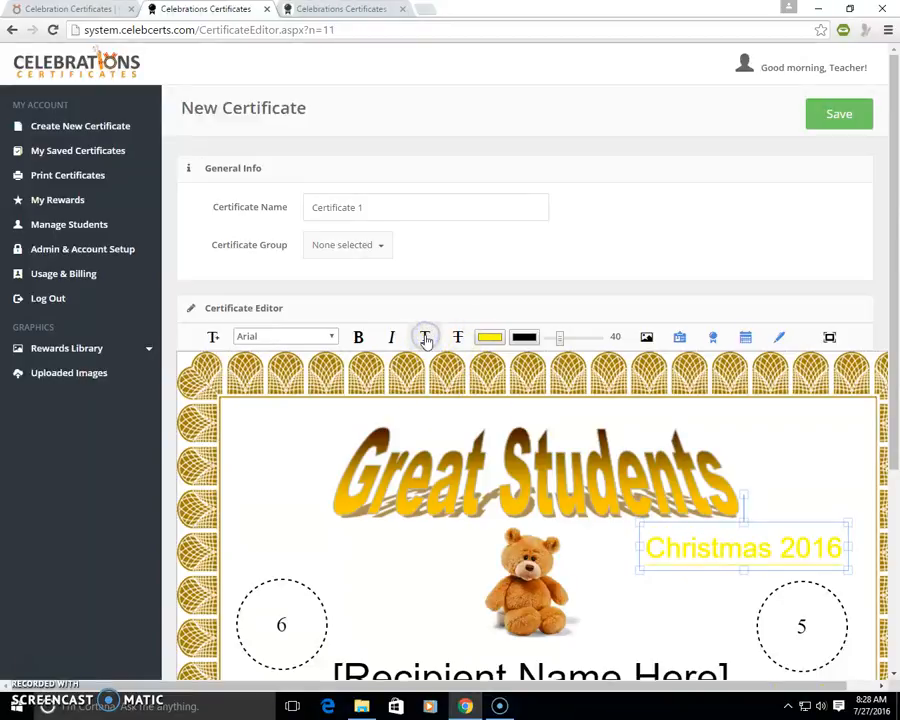
- Check the whole certificate layout and save the certificate
{"action": "scroll", "coordinate": [433, 552], "scroll_direction": "down", "scroll_amount": 1}
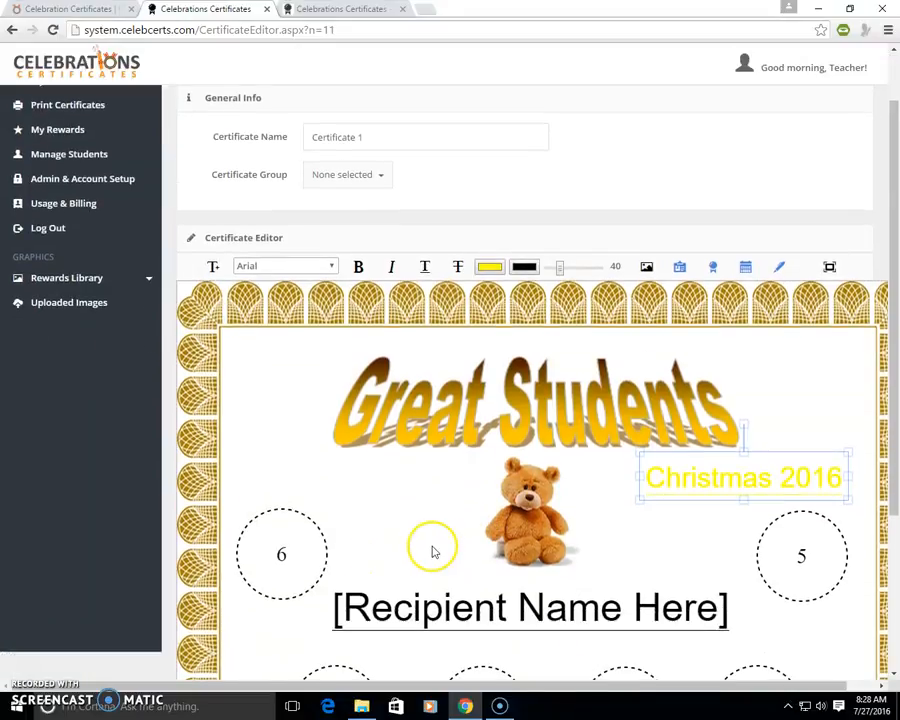
{"action": "scroll", "coordinate": [430, 530], "scroll_direction": "down", "scroll_amount": 2}
{"action": "scroll", "coordinate": [650, 437], "scroll_direction": "up", "scroll_amount": 1}
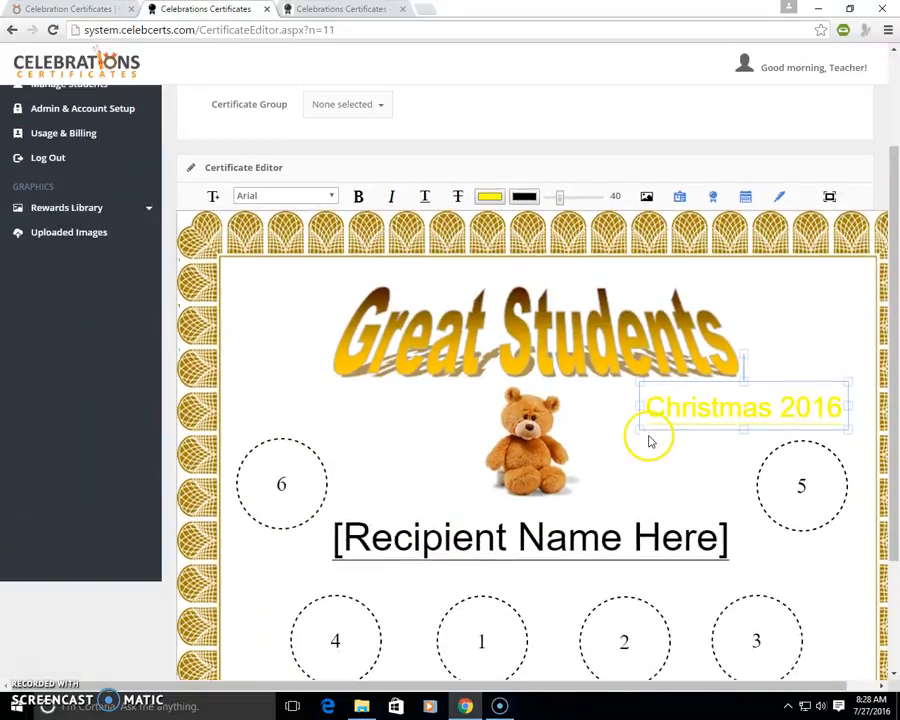
{"action": "scroll", "coordinate": [661, 512], "scroll_direction": "down", "scroll_amount": 1}
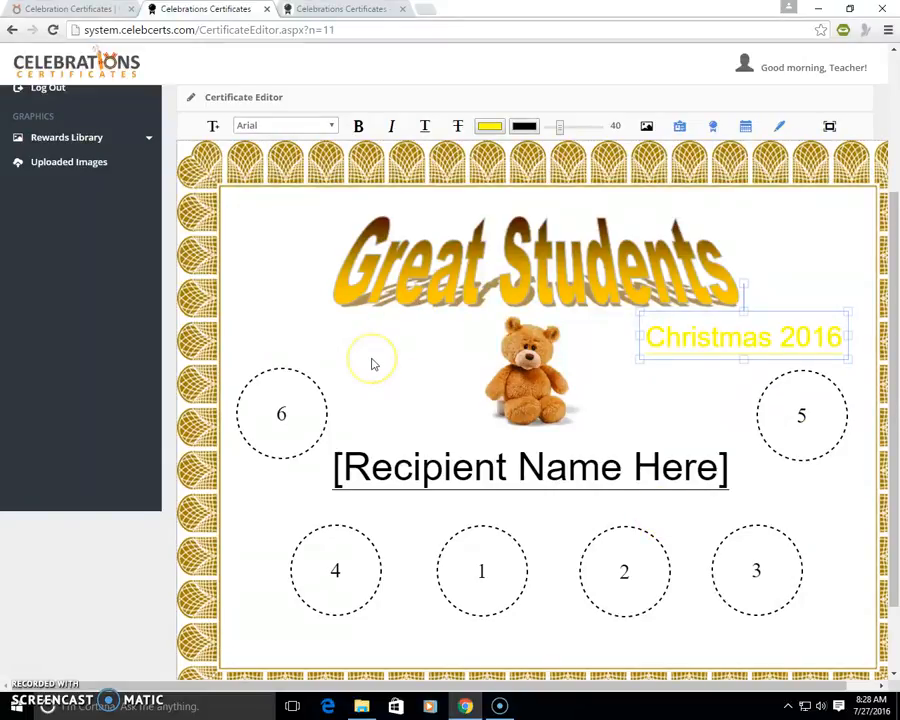
{"action": "scroll", "coordinate": [373, 365], "scroll_direction": "down", "scroll_amount": 1}
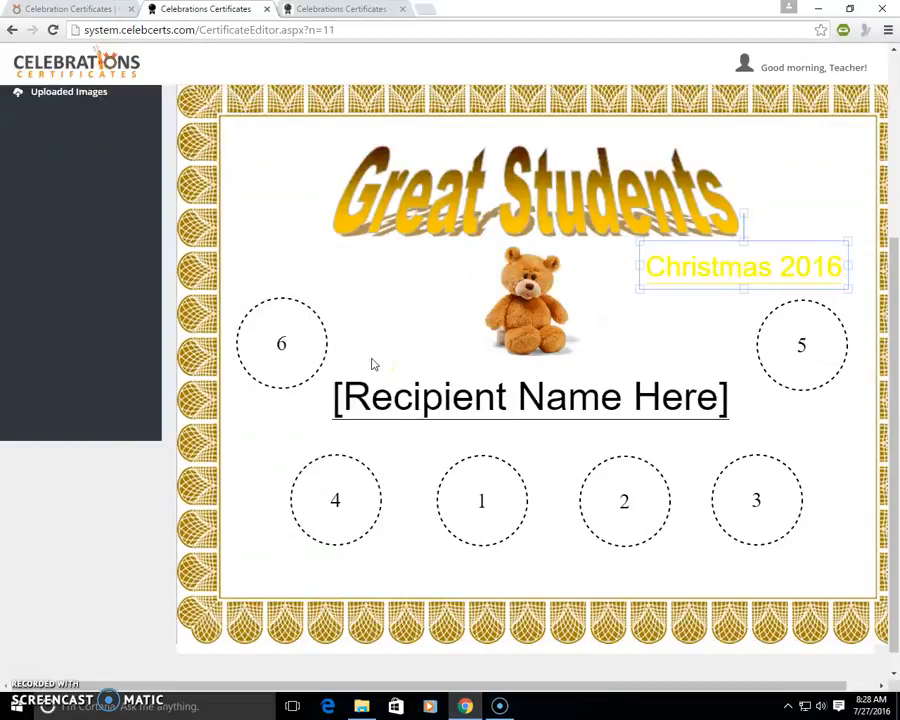
{"action": "scroll", "coordinate": [394, 336], "scroll_direction": "up", "scroll_amount": 4}
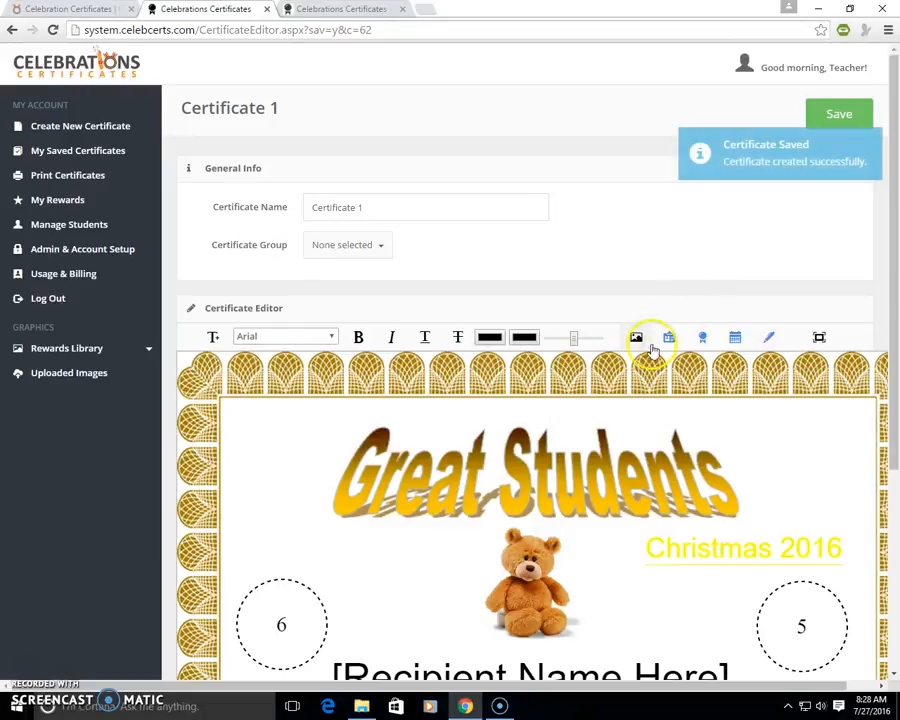
- Preview Certificate 1 from the list of saved certificates
{"action": "left_click", "coordinate": [85, 151]}
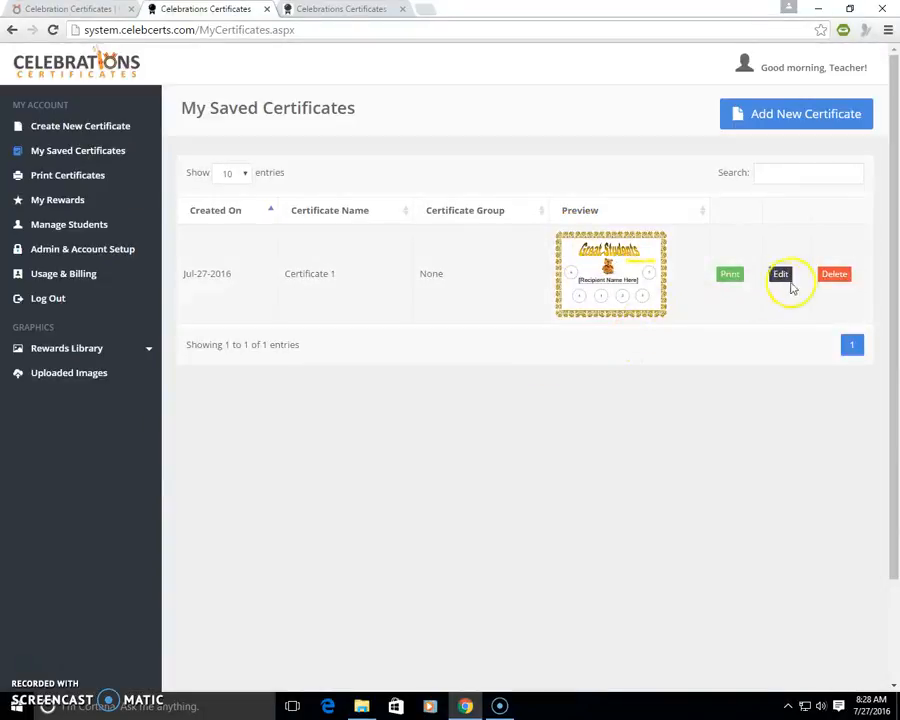
{"action": "left_click", "coordinate": [607, 271]}
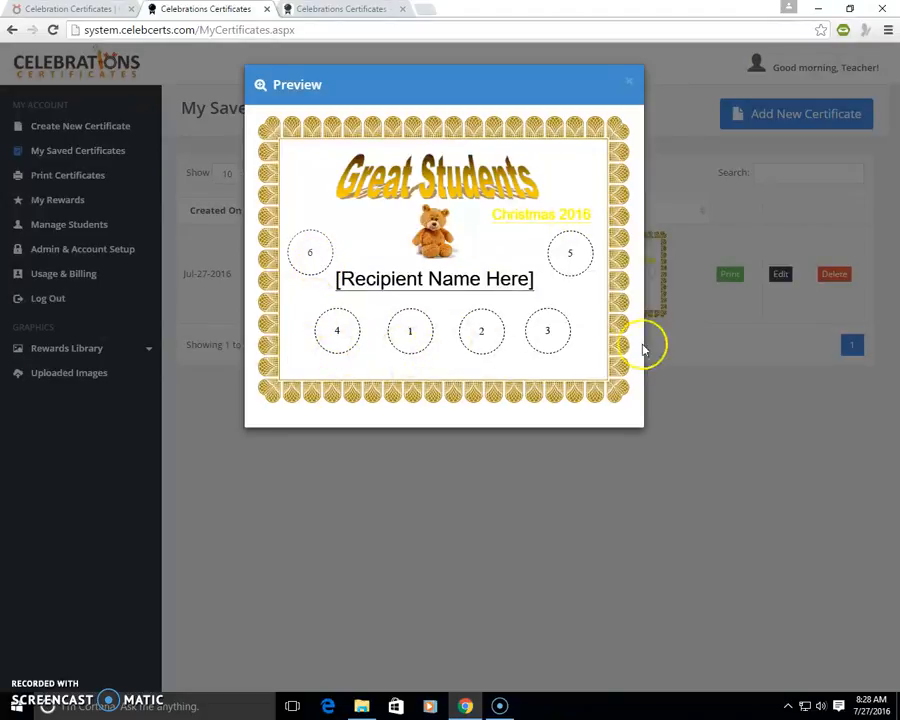
{"action": "left_click", "coordinate": [630, 82]}
- Reopen Certificate 1 for editing
{"action": "left_click", "coordinate": [779, 274]}
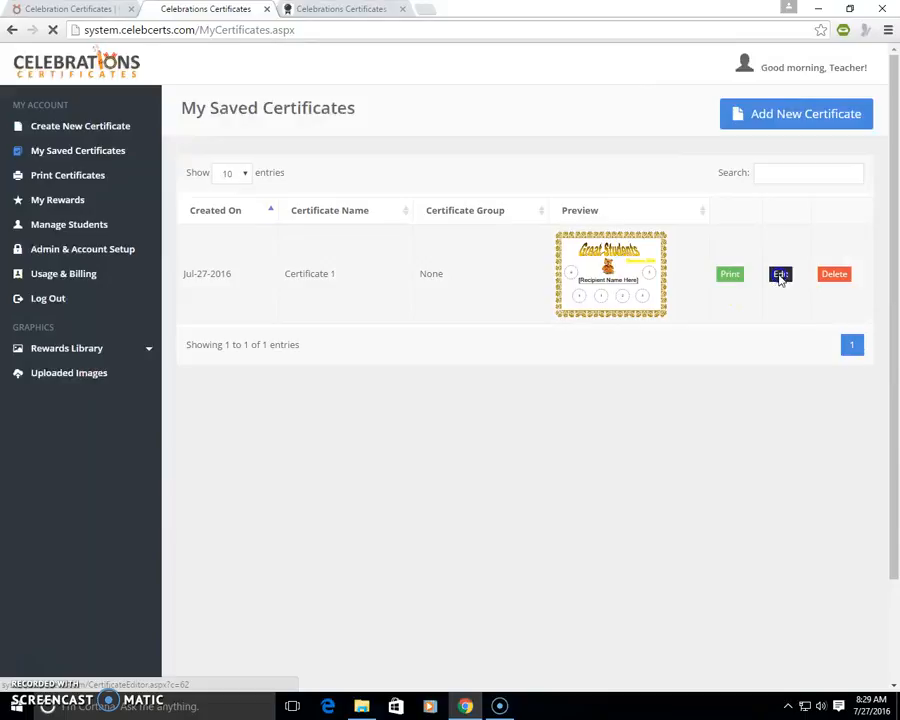
{"action": "scroll", "coordinate": [532, 414], "scroll_direction": "down", "scroll_amount": 3}
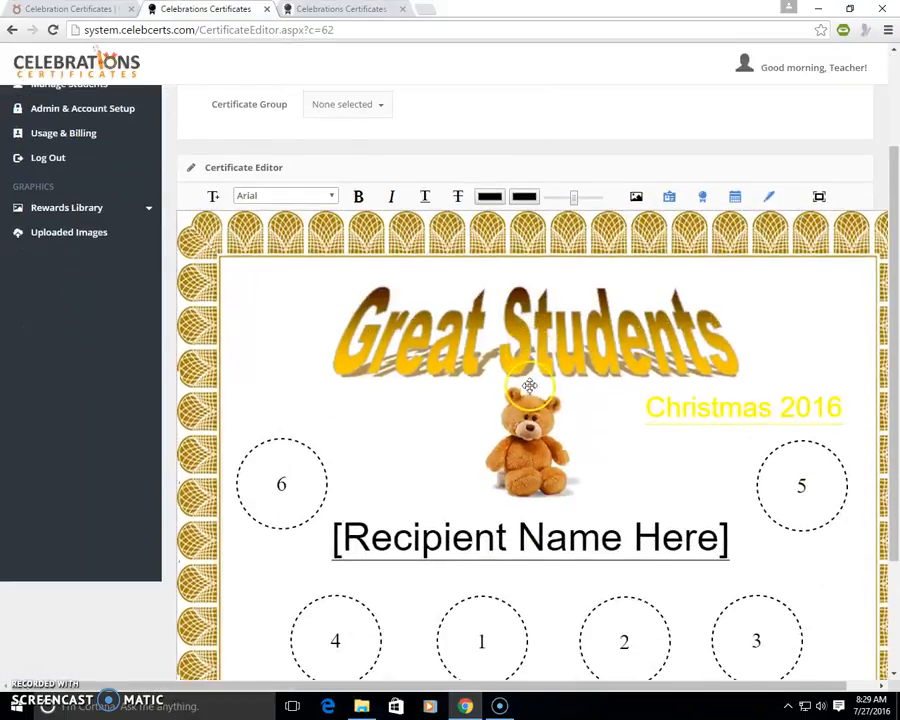
{"action": "scroll", "coordinate": [569, 388], "scroll_direction": "up", "scroll_amount": 1}
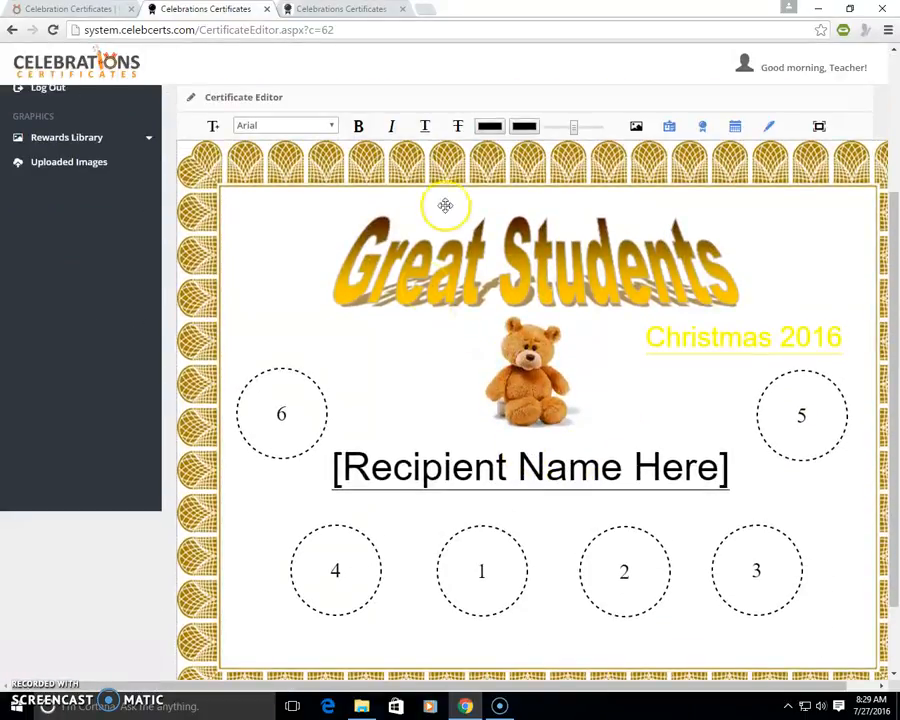
- Recolour the Christmas 2016 text with a darker custom yellow of red 201, green 205 and blue 27
{"action": "left_click", "coordinate": [697, 340]}
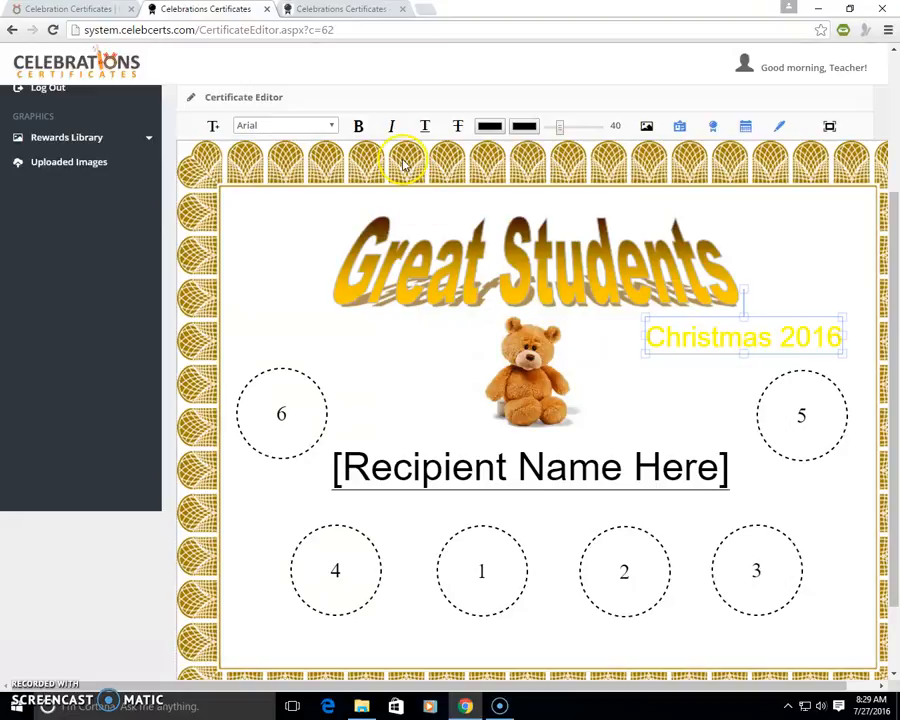
{"action": "left_click", "coordinate": [486, 128]}
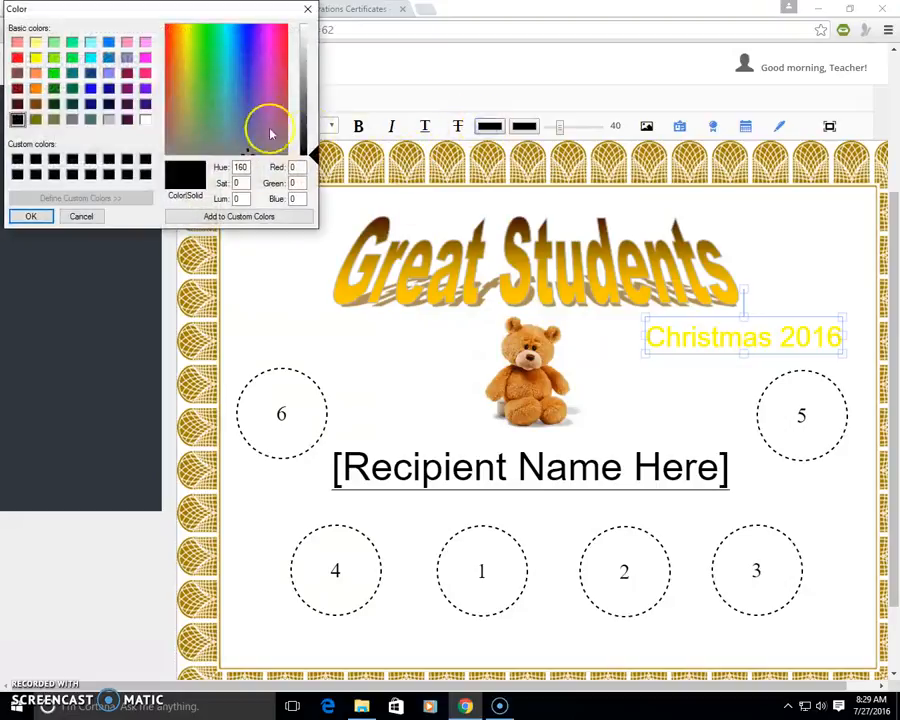
{"action": "left_click", "coordinate": [189, 55]}
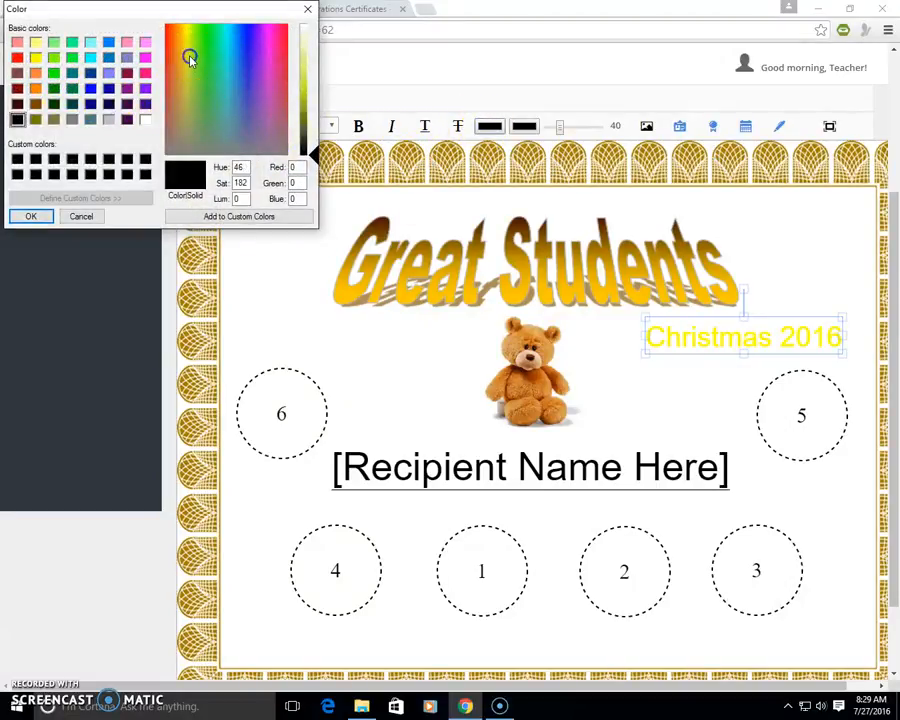
{"action": "left_click", "coordinate": [192, 68]}
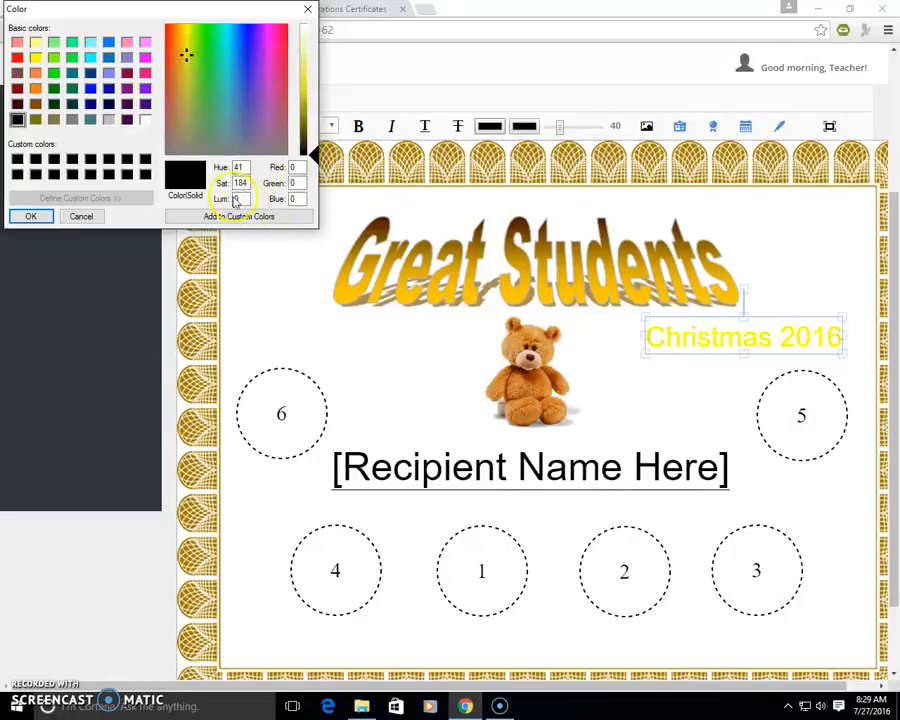
{"action": "left_click", "coordinate": [29, 217]}
{"action": "left_click", "coordinate": [233, 216]}
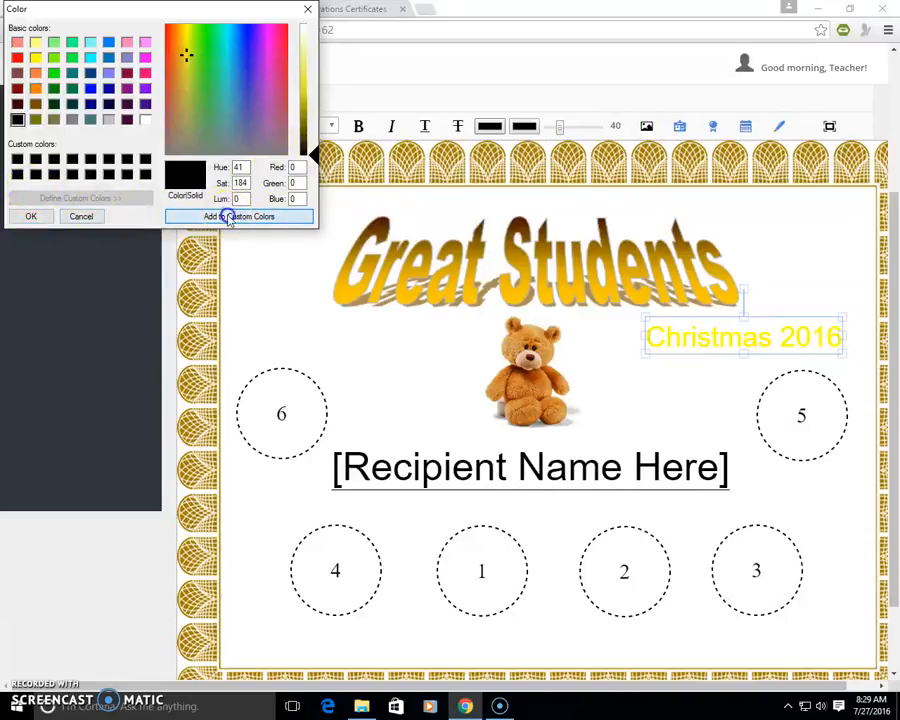
{"action": "left_click", "coordinate": [309, 88]}
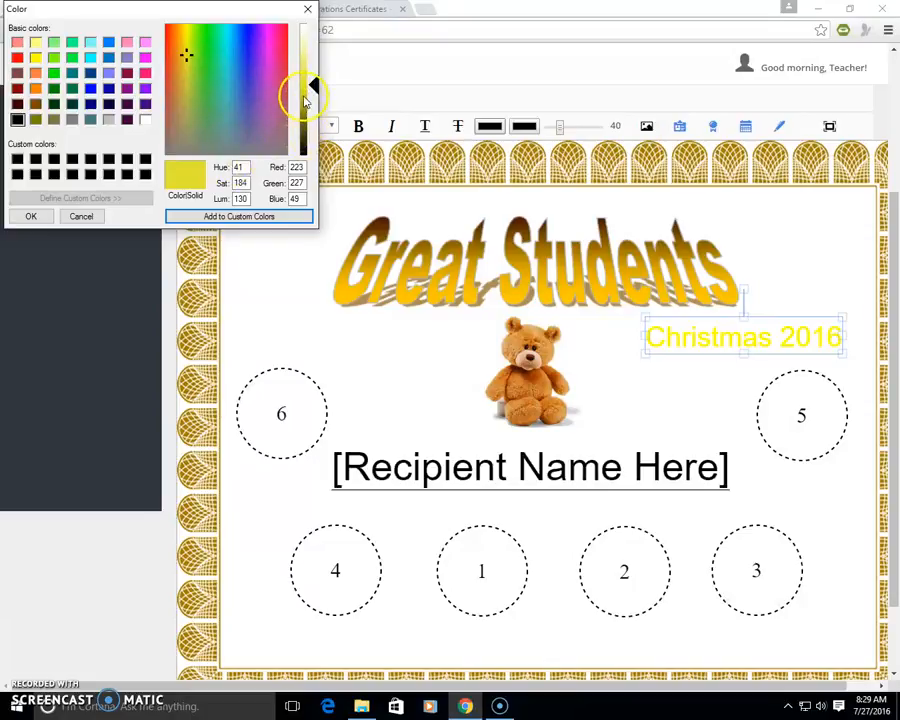
{"action": "left_click_drag", "start_coordinate": [306, 101], "coordinate": [309, 102]}
{"action": "left_click", "coordinate": [240, 216]}
{"action": "left_click", "coordinate": [35, 159]}
{"action": "left_click", "coordinate": [30, 216]}
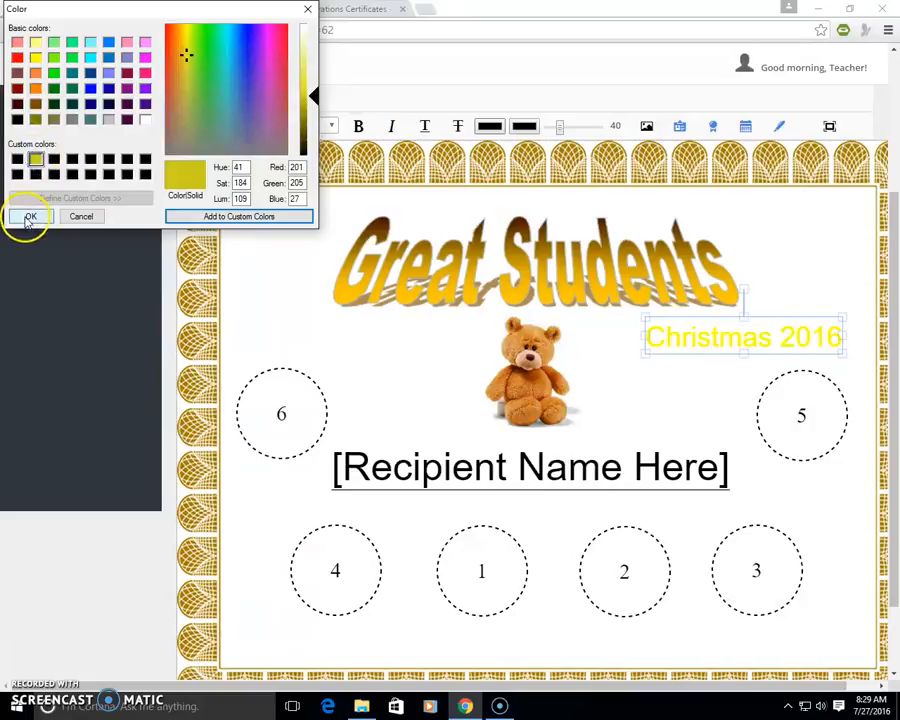
- Underline the Christmas 2016 text and add a signature line captioned Teacher to the certificate
{"action": "left_click", "coordinate": [727, 352]}
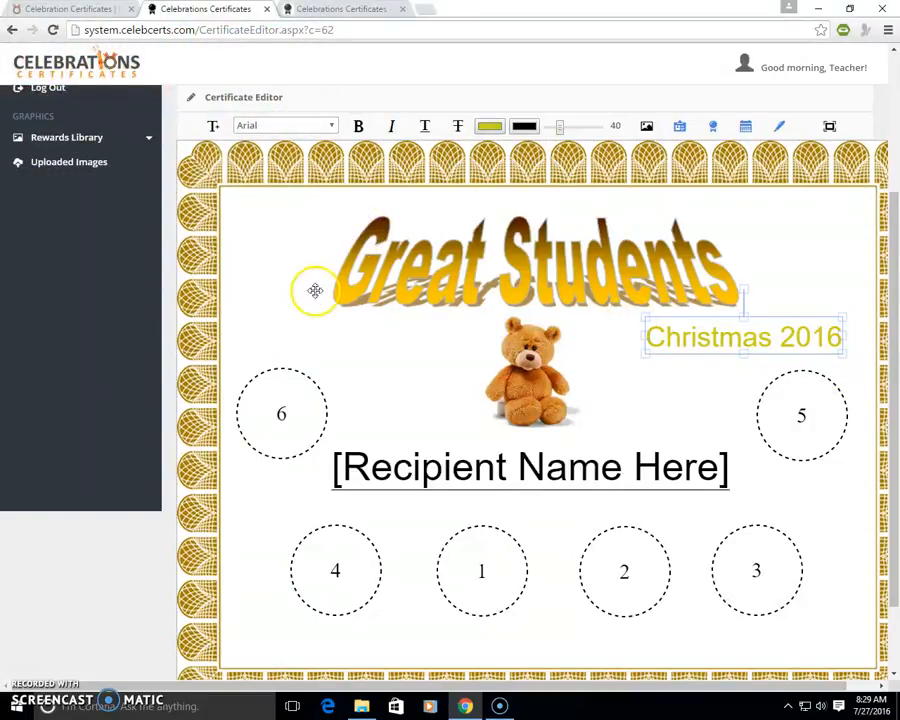
{"action": "left_click", "coordinate": [212, 128]}
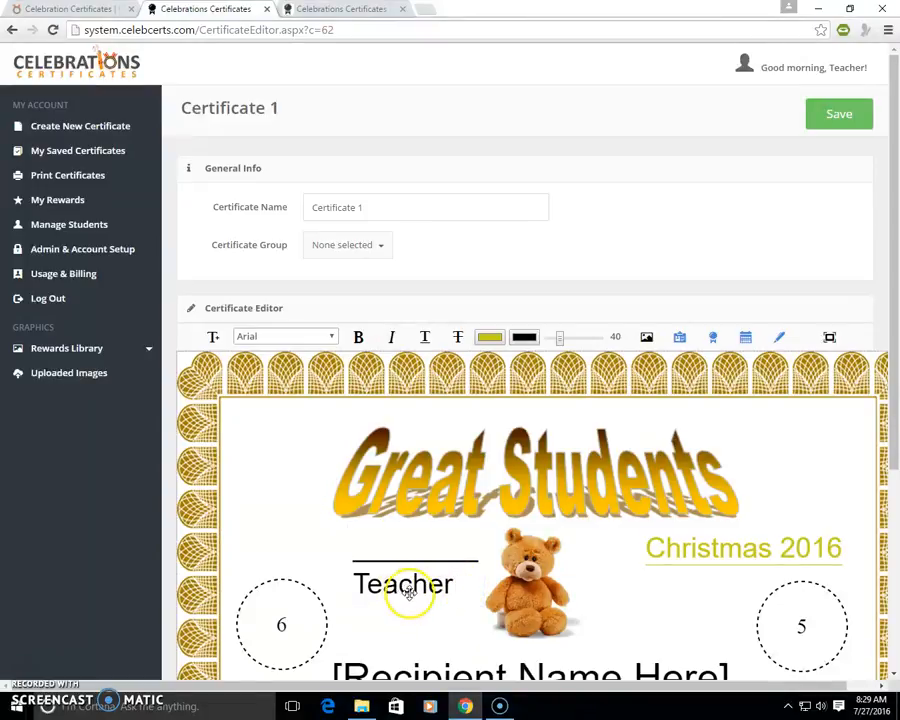
{"action": "left_click", "coordinate": [675, 553]}
- Set the font size of the Teacher signature block to 20
{"action": "left_click", "coordinate": [422, 585]}
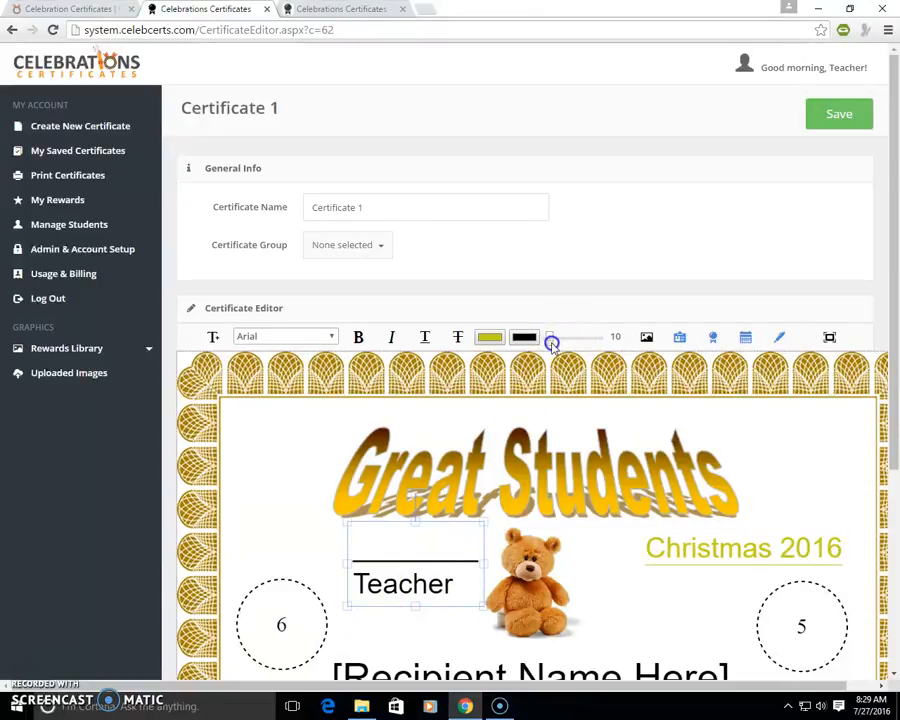
{"action": "left_click_drag", "start_coordinate": [552, 344], "coordinate": [550, 344]}
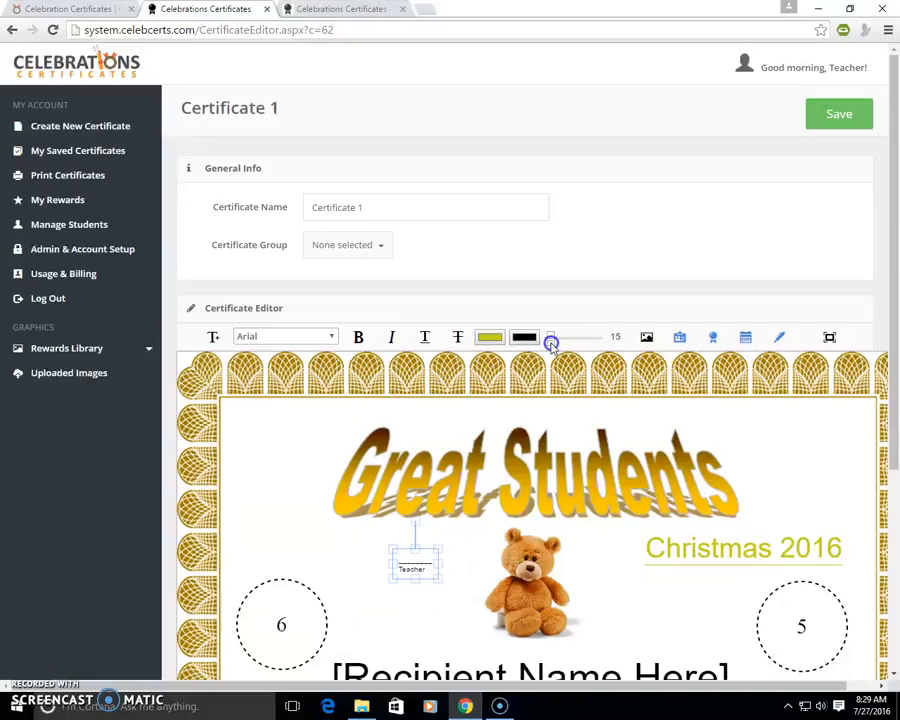
{"action": "left_click", "coordinate": [551, 344]}
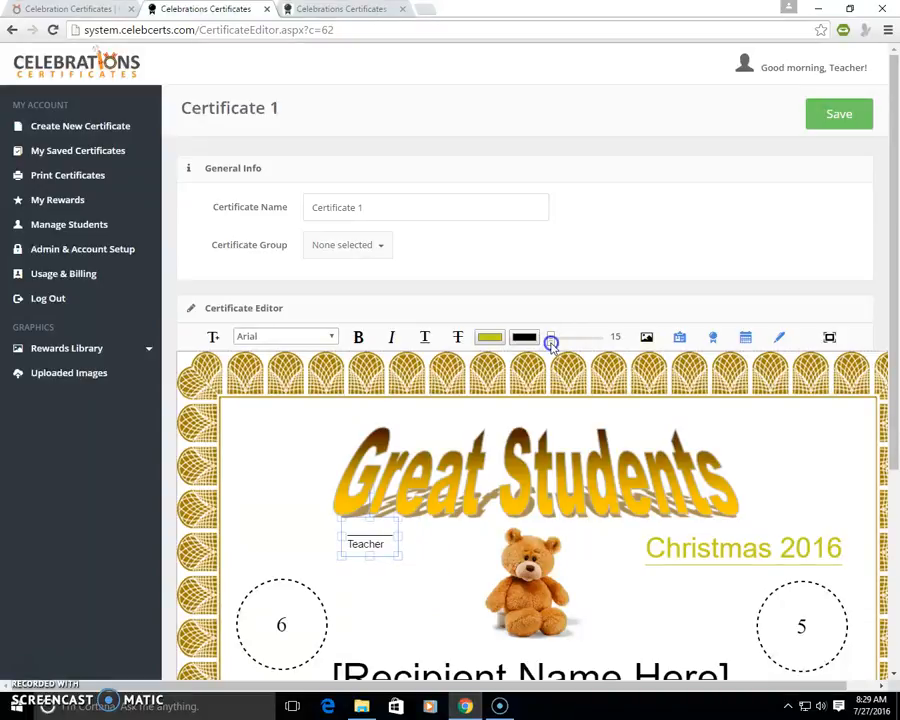
{"action": "left_click_drag", "start_coordinate": [551, 344], "coordinate": [553, 344]}
- Lengthen the line above Teacher and place the signature block in the certificate's lower-left corner, just inside the border
{"action": "scroll", "coordinate": [520, 445], "scroll_direction": "down", "scroll_amount": 5}
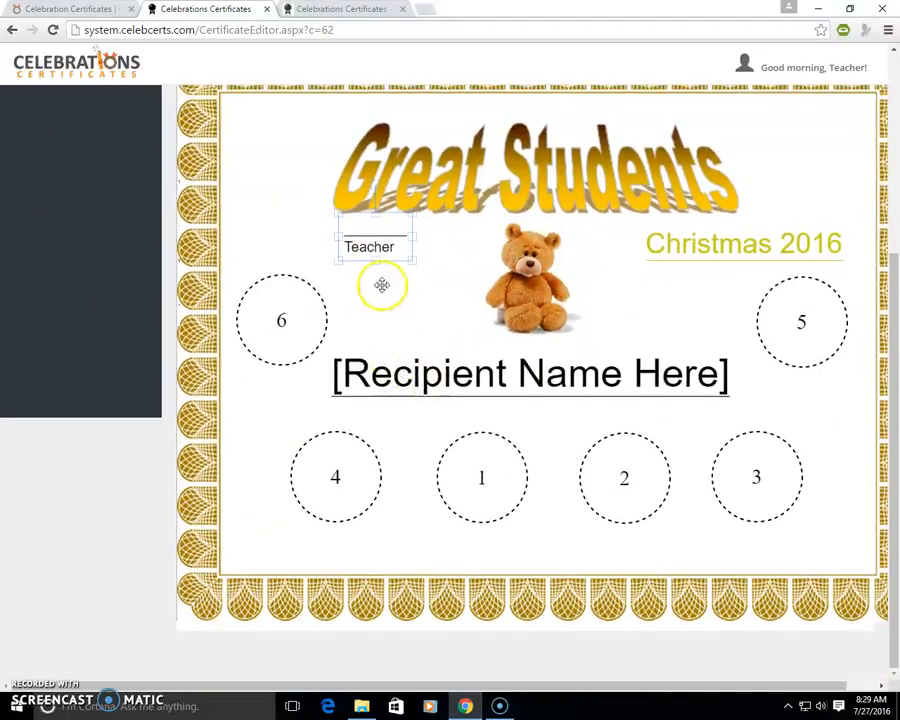
{"action": "left_click_drag", "start_coordinate": [378, 249], "coordinate": [392, 561]}
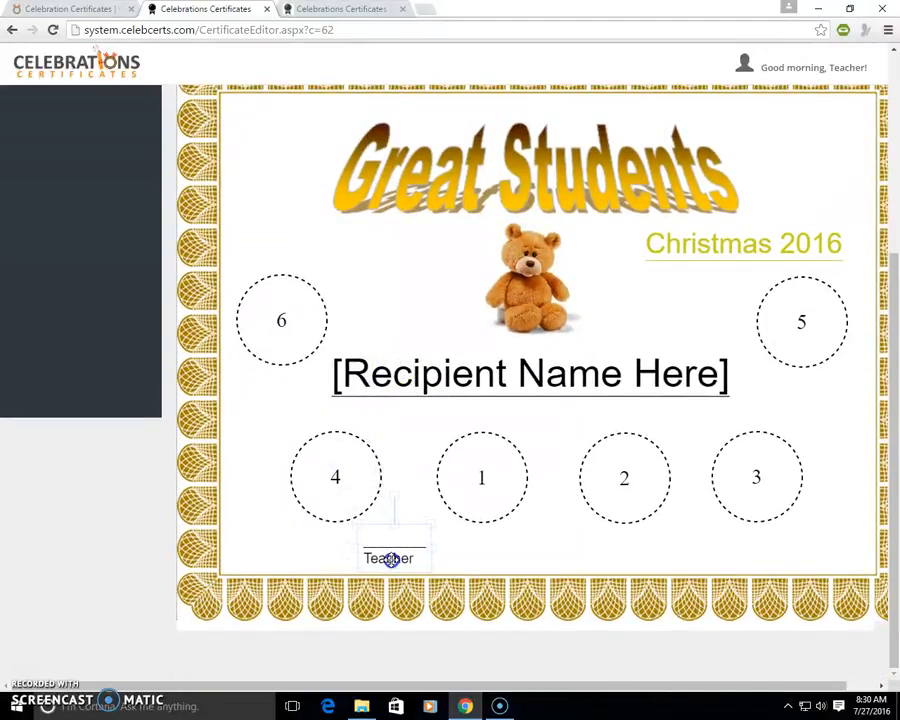
{"action": "left_click", "coordinate": [419, 546]}
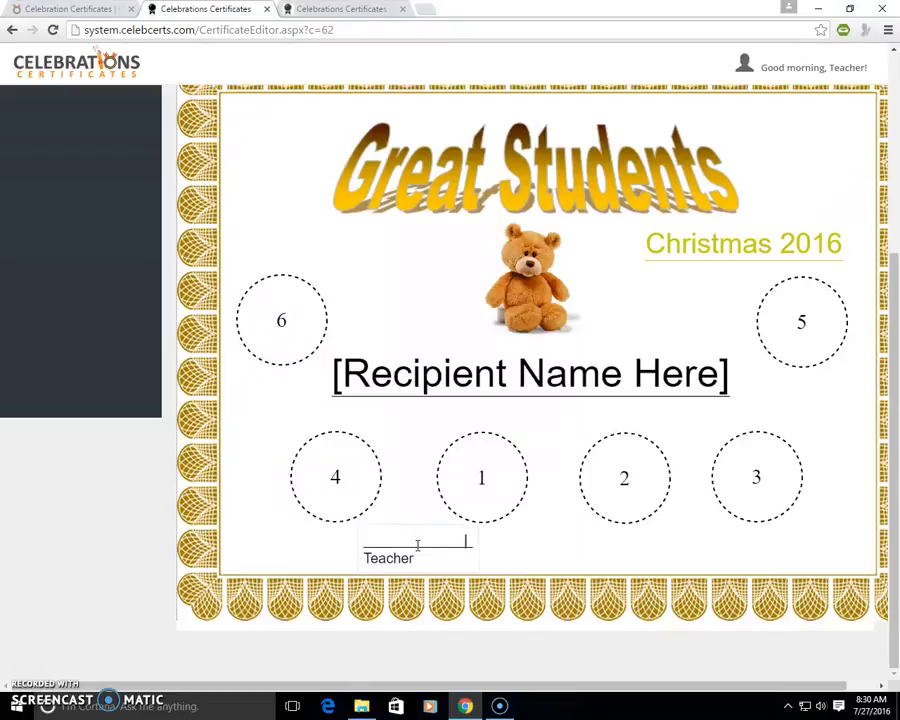
{"action": "left_click", "coordinate": [383, 374]}
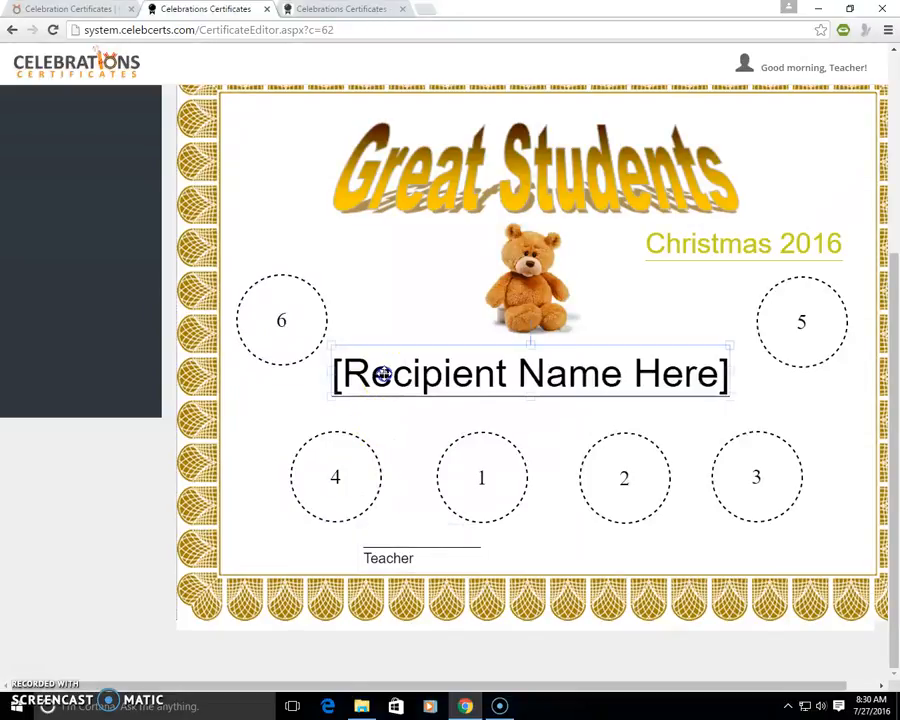
{"action": "left_click", "coordinate": [396, 521]}
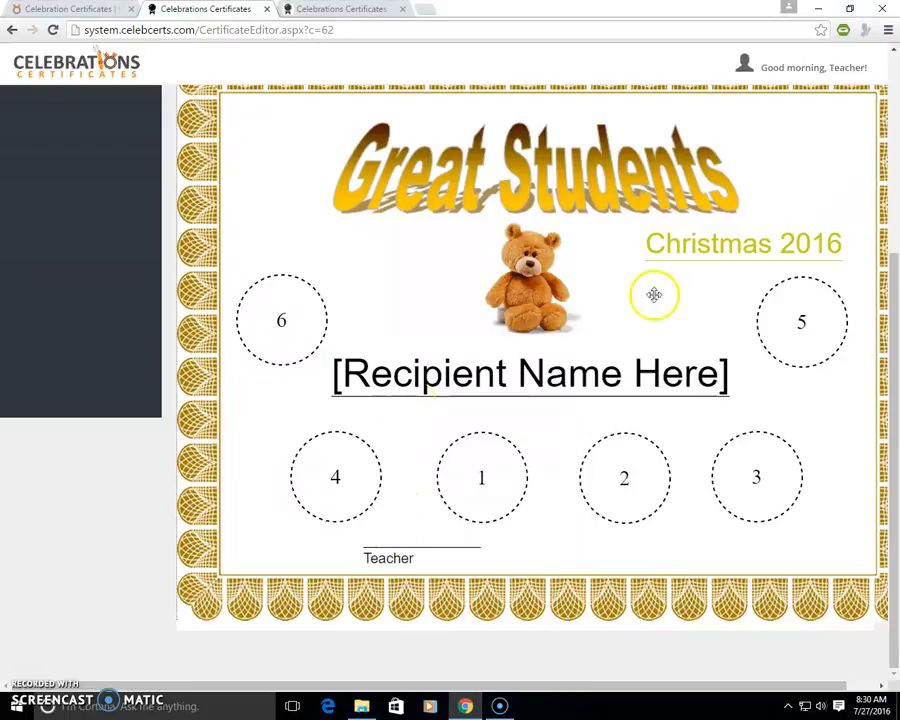
{"action": "left_click", "coordinate": [721, 253]}
{"action": "left_click_drag", "start_coordinate": [404, 555], "coordinate": [286, 559]}
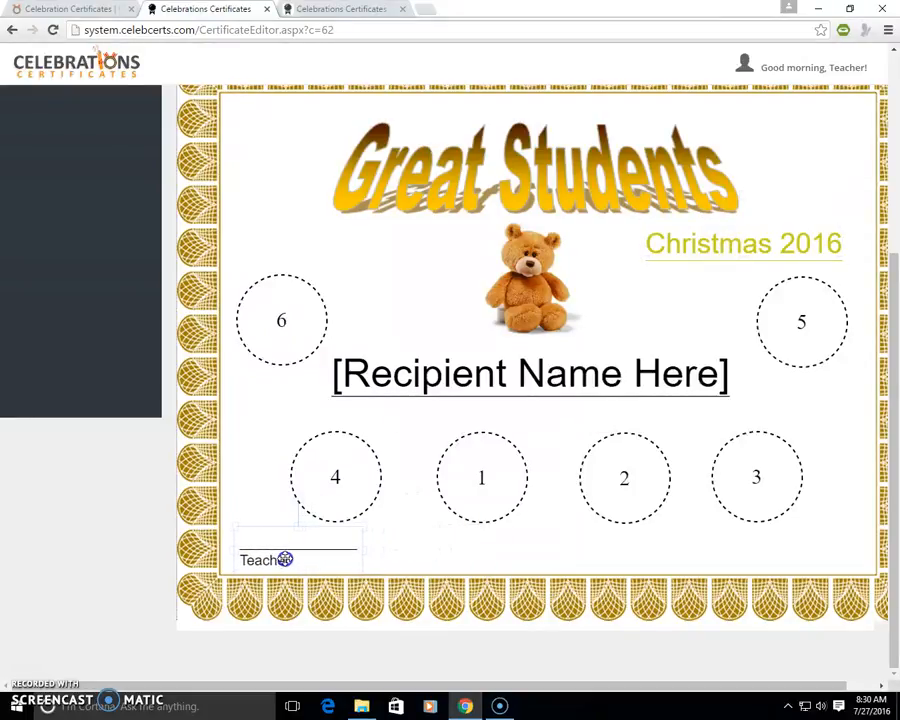
- Move reward placeholders 4, 1, 2 and 3 up slightly beneath the recipient name and save the certificate
{"action": "left_click_drag", "start_coordinate": [332, 500], "coordinate": [335, 494]}
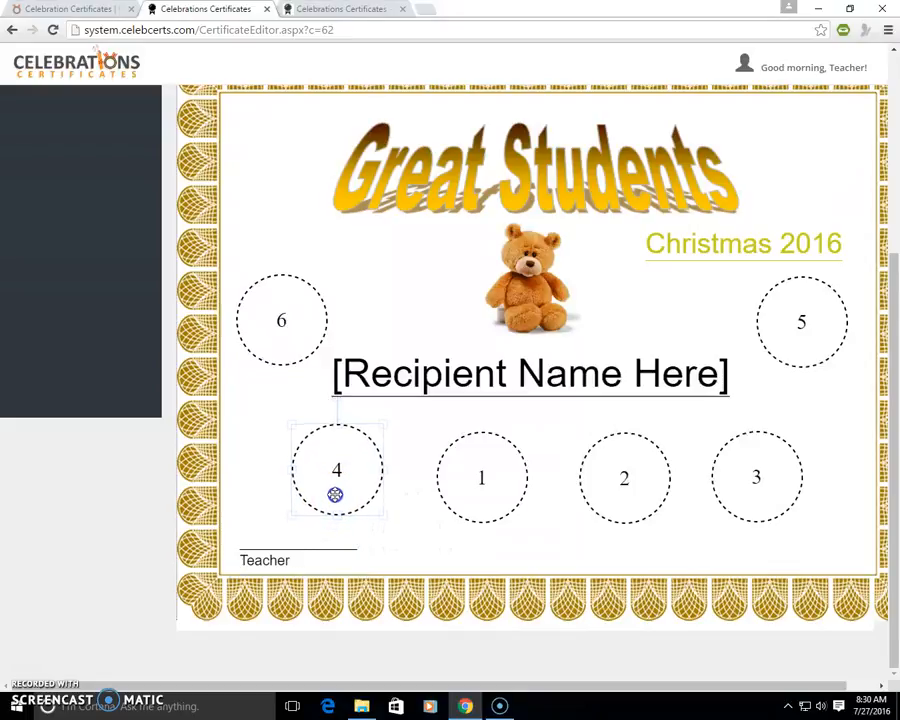
{"action": "left_click_drag", "start_coordinate": [474, 484], "coordinate": [463, 472]}
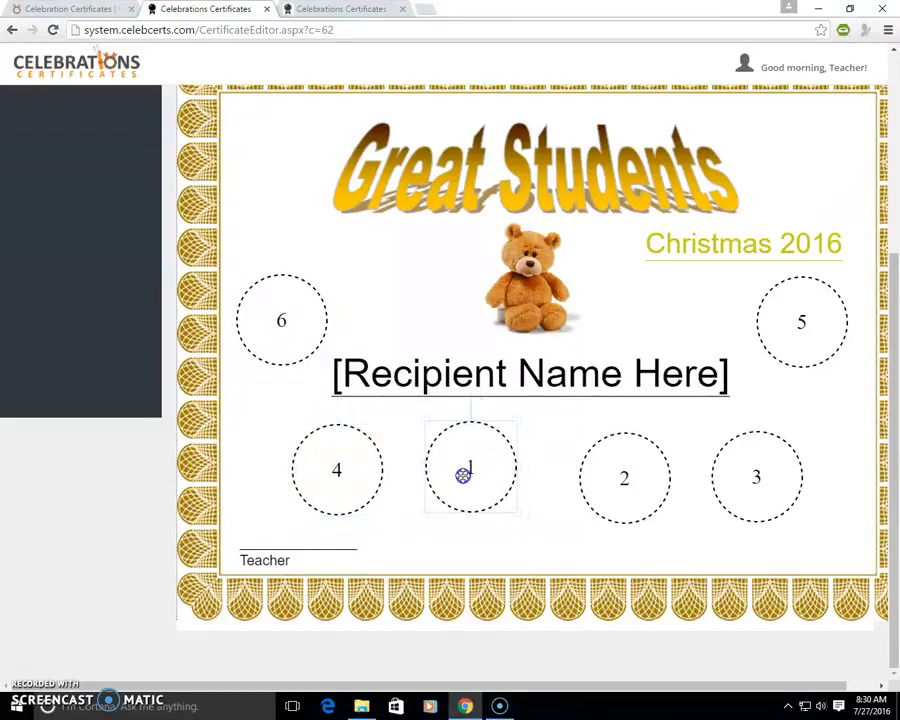
{"action": "left_click_drag", "start_coordinate": [607, 472], "coordinate": [611, 462]}
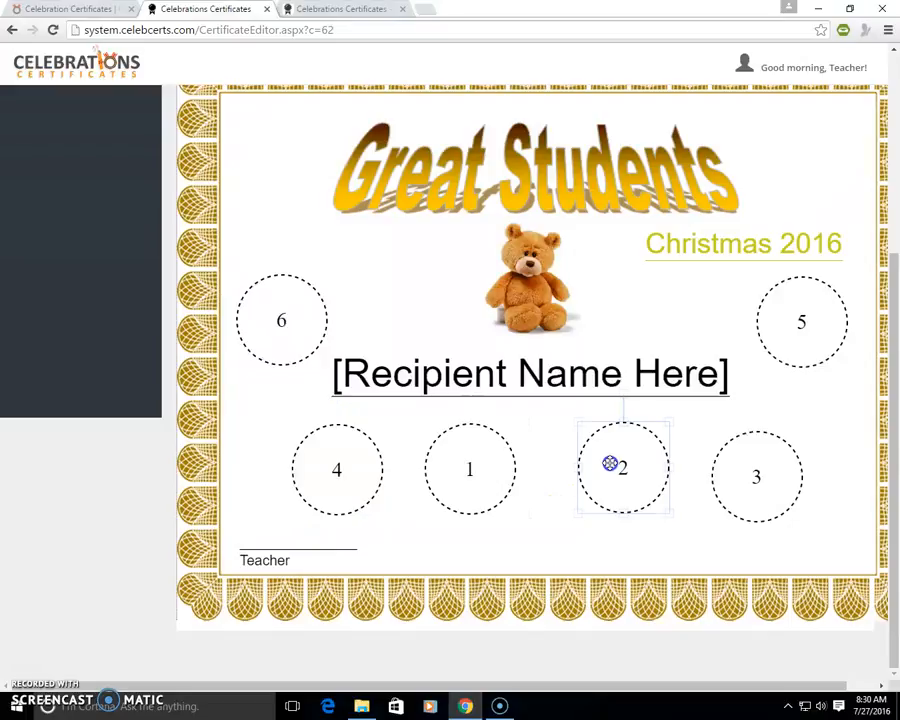
{"action": "left_click_drag", "start_coordinate": [739, 467], "coordinate": [745, 454]}
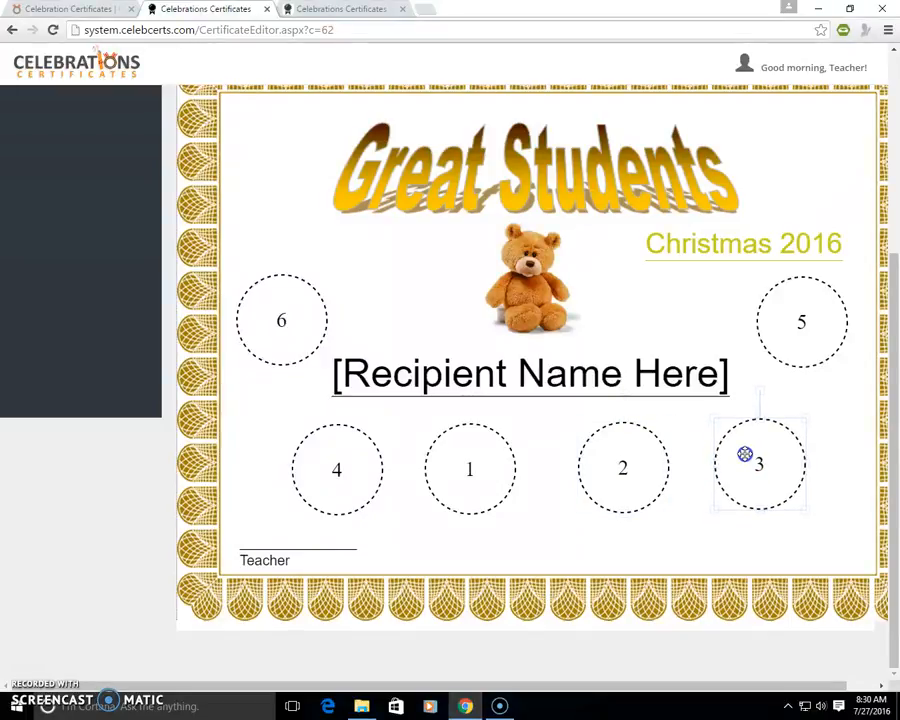
{"action": "scroll", "coordinate": [506, 510], "scroll_direction": "up", "scroll_amount": 3}
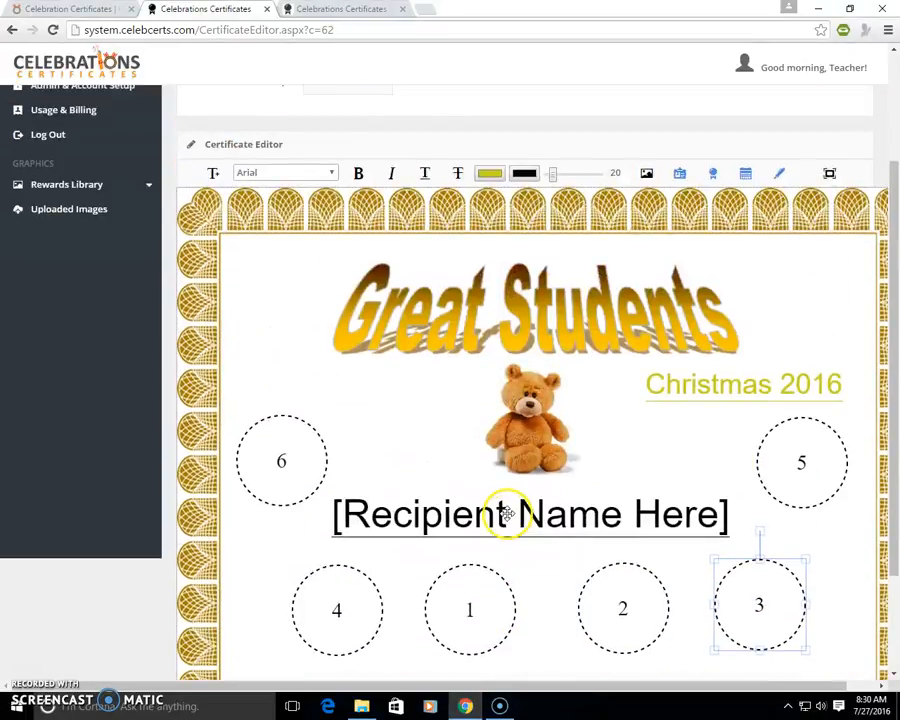
{"action": "scroll", "coordinate": [577, 509], "scroll_direction": "up", "scroll_amount": 1}
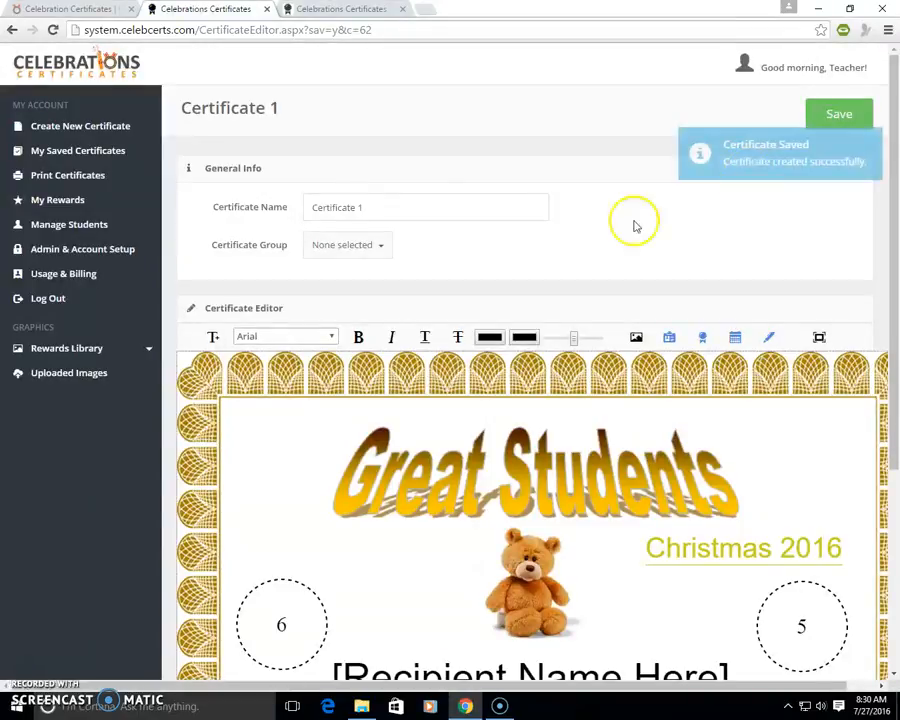
- Preview the saved Certificate 1 from the saved certificates list and close the preview
{"action": "left_click", "coordinate": [75, 152]}
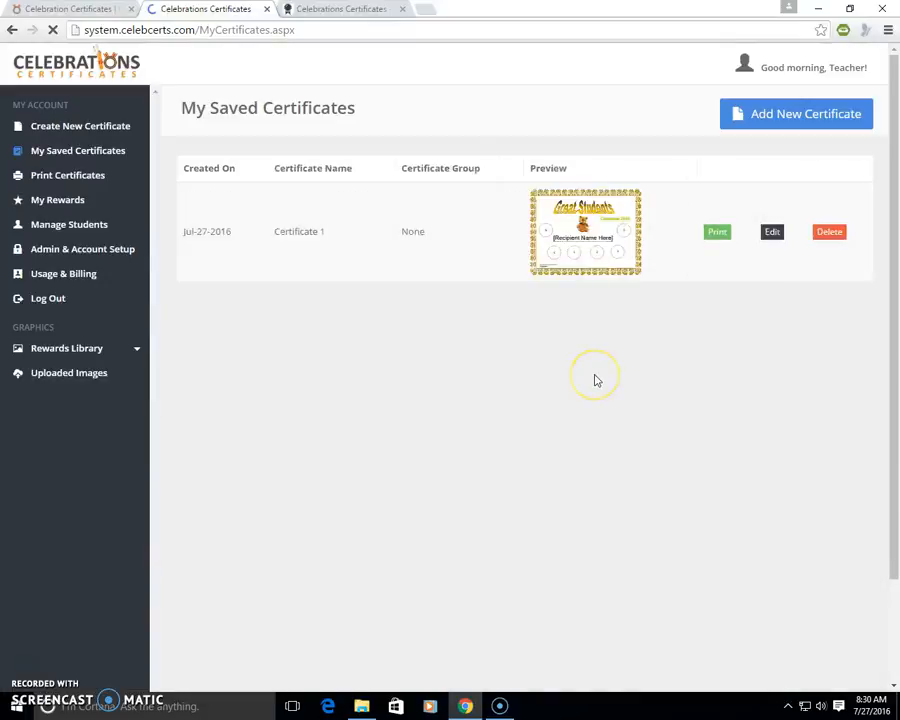
{"action": "left_click", "coordinate": [600, 262]}
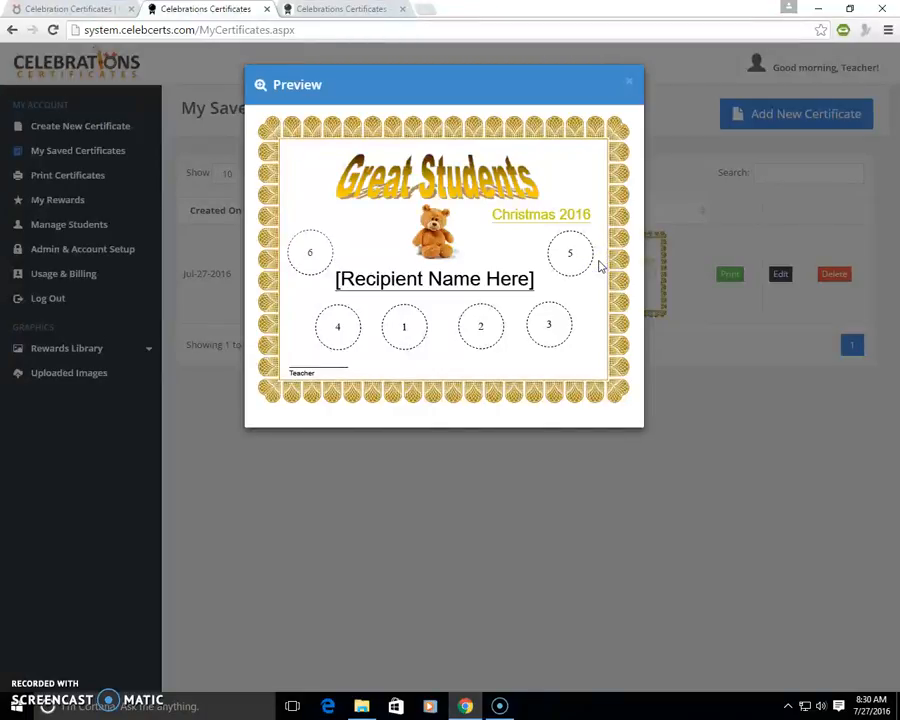
{"action": "left_click", "coordinate": [628, 84]}
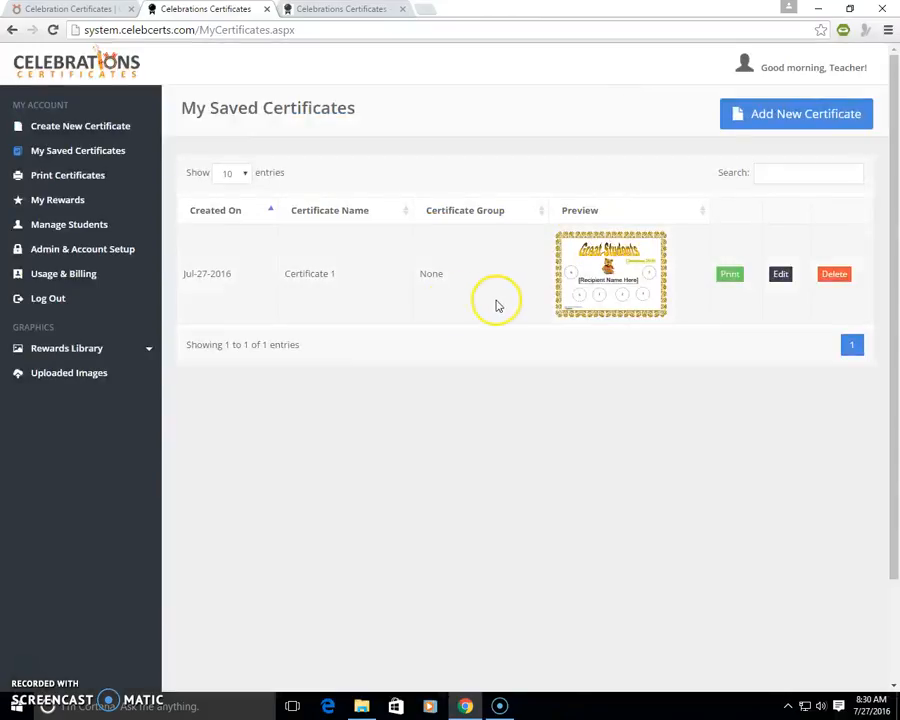
- Create a new blank certificate and name it Cert 2
{"action": "left_click", "coordinate": [67, 128]}
{"action": "left_click", "coordinate": [169, 186]}
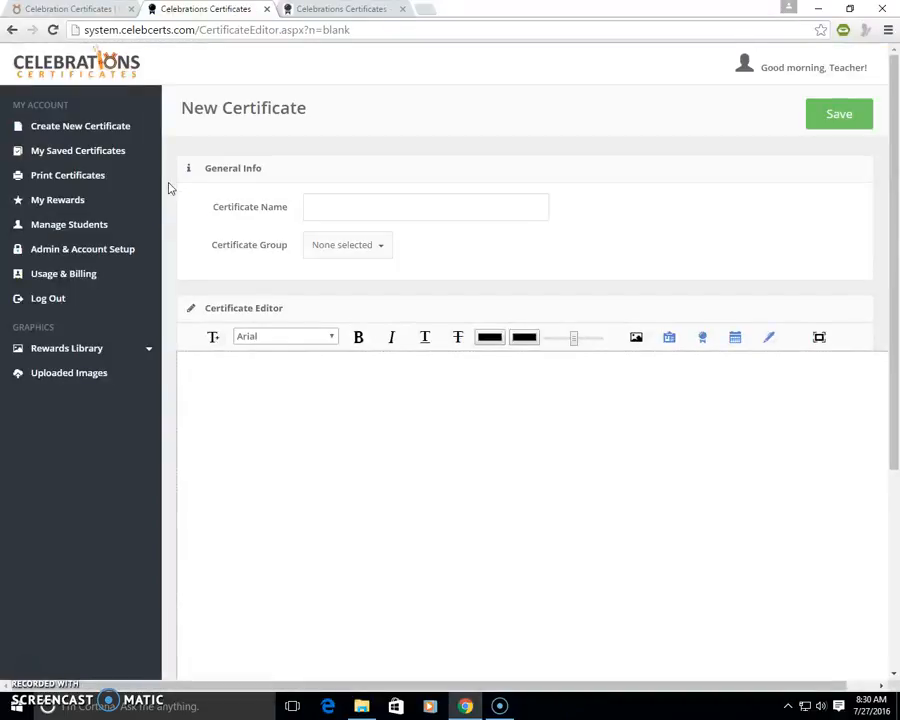
{"action": "scroll", "coordinate": [709, 376], "scroll_direction": "down", "scroll_amount": 2}
{"action": "scroll", "coordinate": [690, 378], "scroll_direction": "down", "scroll_amount": 1}
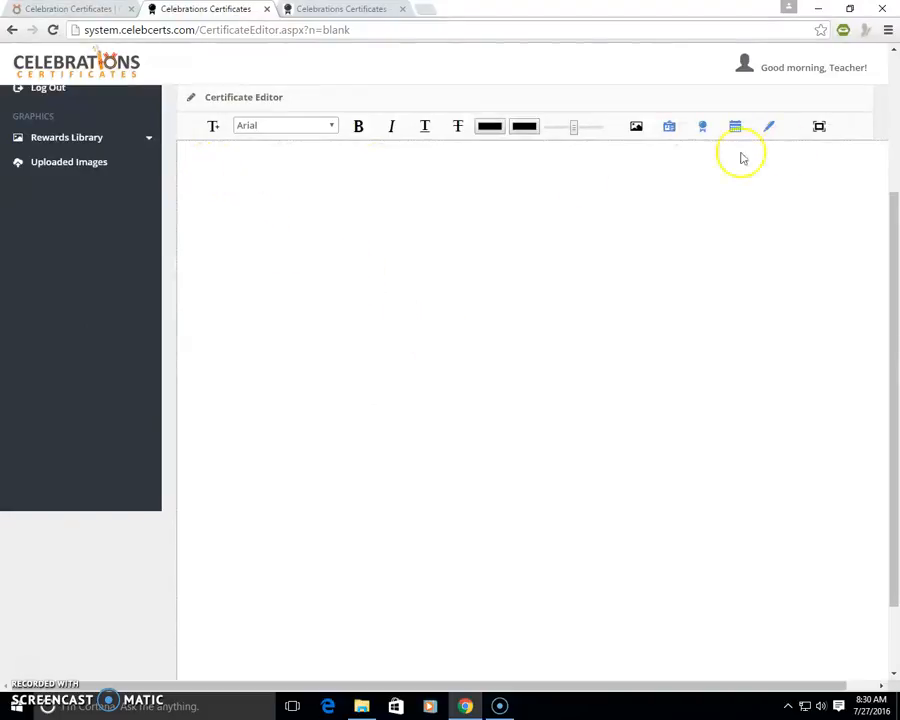
{"action": "scroll", "coordinate": [390, 323], "scroll_direction": "up", "scroll_amount": 1}
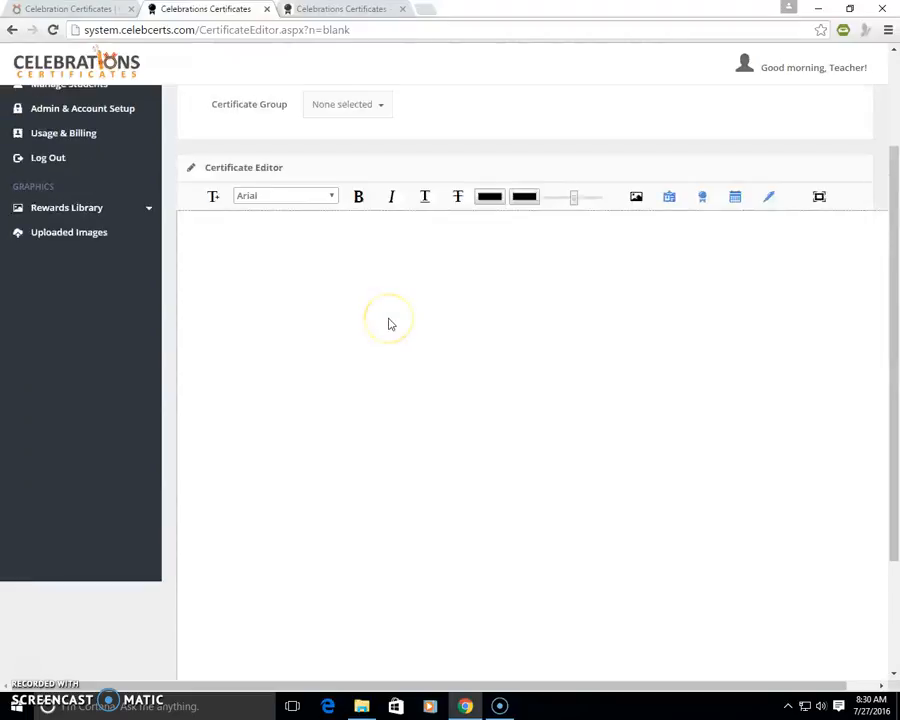
{"action": "scroll", "coordinate": [436, 230], "scroll_direction": "up", "scroll_amount": 2}
{"action": "left_click", "coordinate": [330, 211]}
{"action": "type", "text": "Cert 2"}
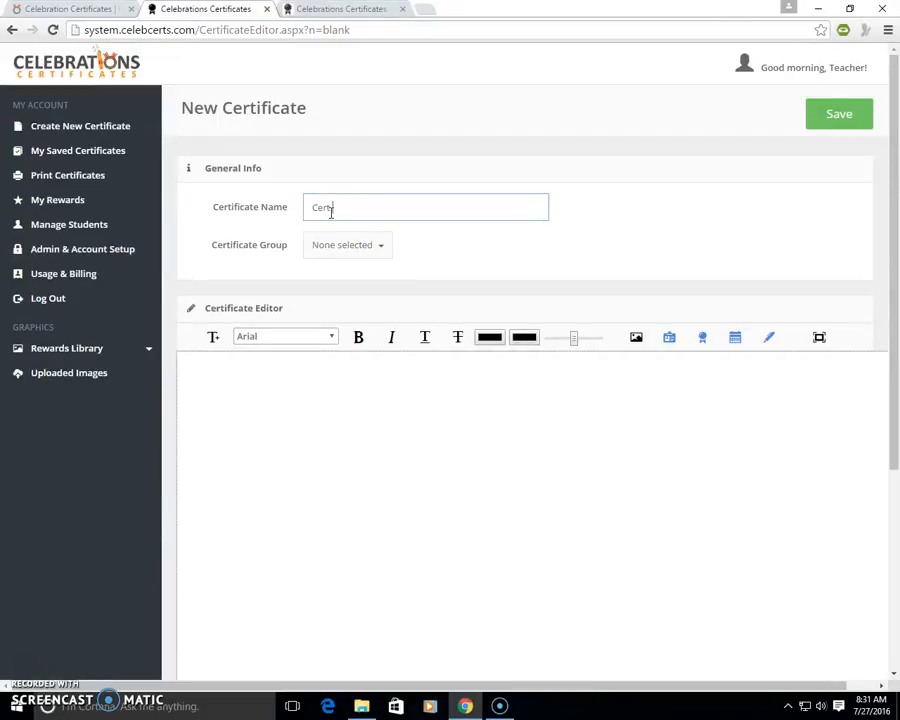
- Upload the Banner 1 image and place the Great Students banner centrally in the upper part of the certificate
{"action": "left_click", "coordinate": [636, 340]}
{"action": "left_click", "coordinate": [321, 167]}
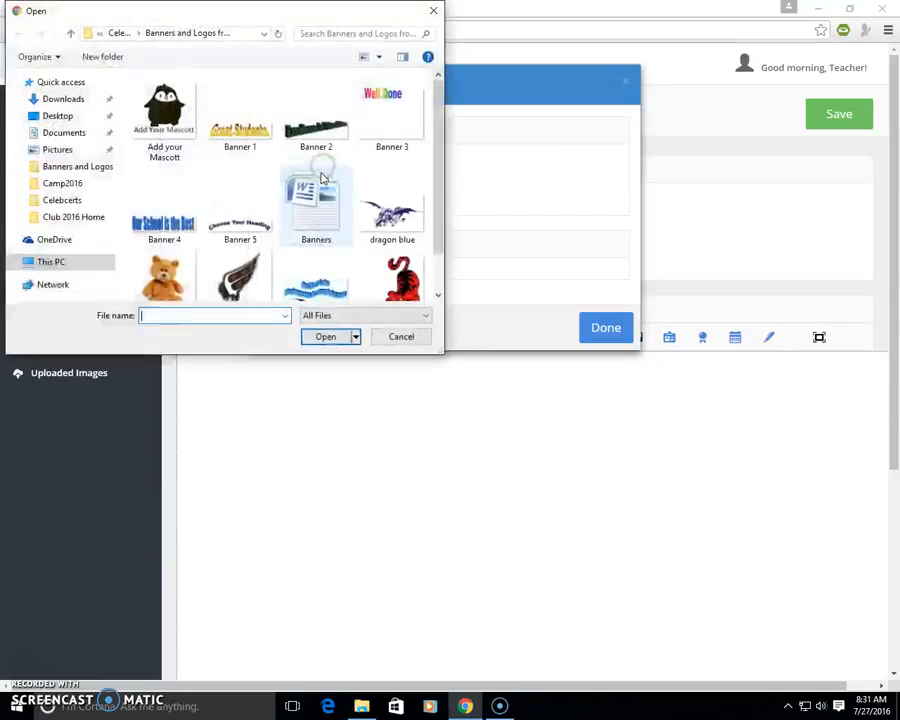
{"action": "left_click", "coordinate": [243, 128]}
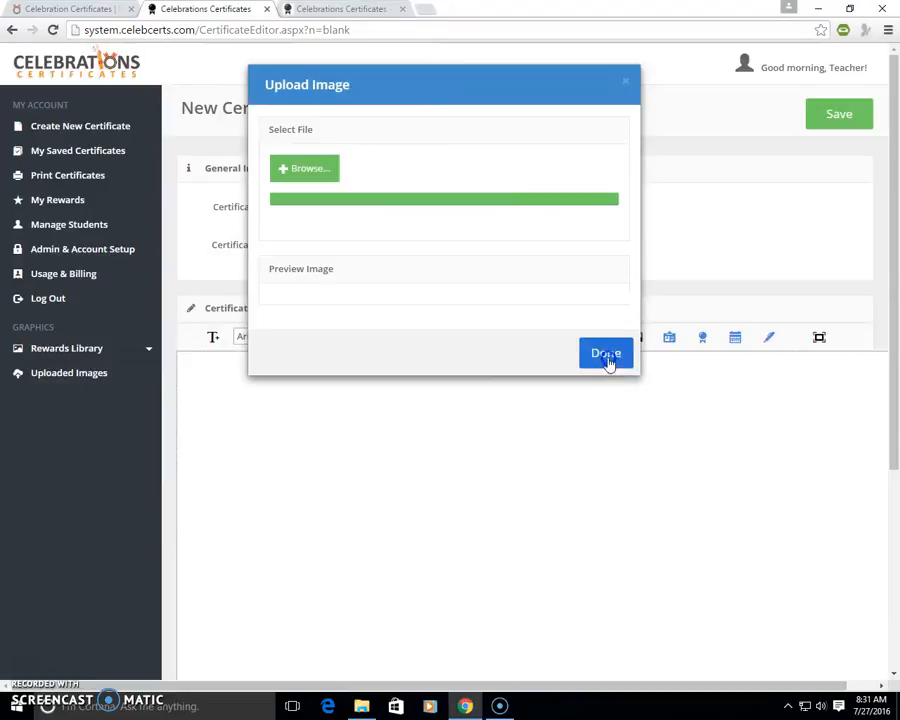
{"action": "left_click", "coordinate": [601, 445]}
{"action": "left_click_drag", "start_coordinate": [356, 416], "coordinate": [580, 502]}
{"action": "scroll", "coordinate": [740, 418], "scroll_direction": "down", "scroll_amount": 1}
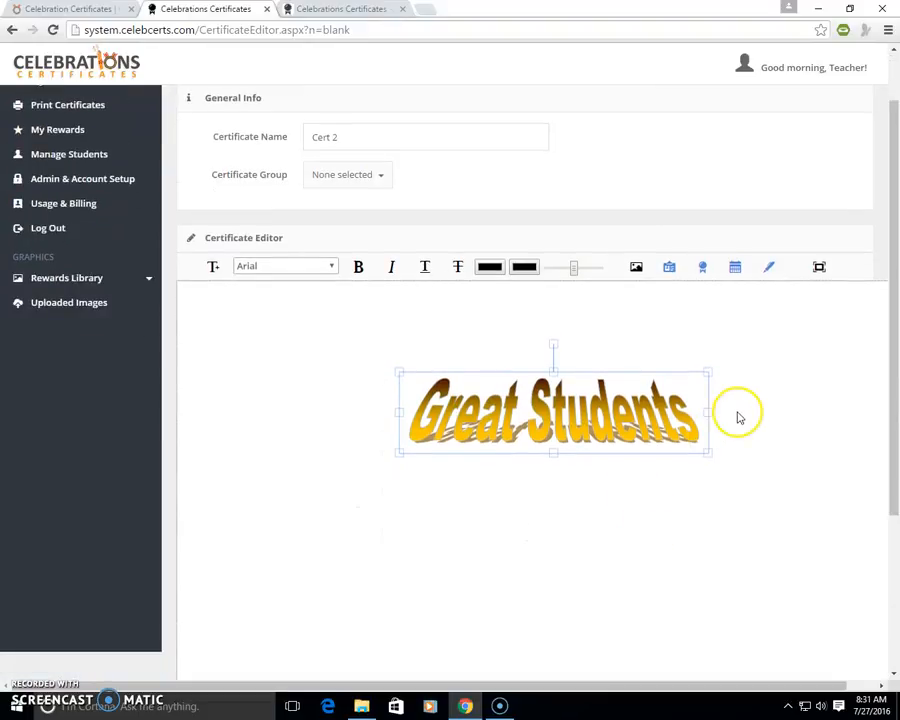
- Switch to full screen and upload the teddy bear image little-buddy-gund-teddy-bear-main-1581-1581.jpg to the certificate
{"action": "left_click", "coordinate": [819, 267]}
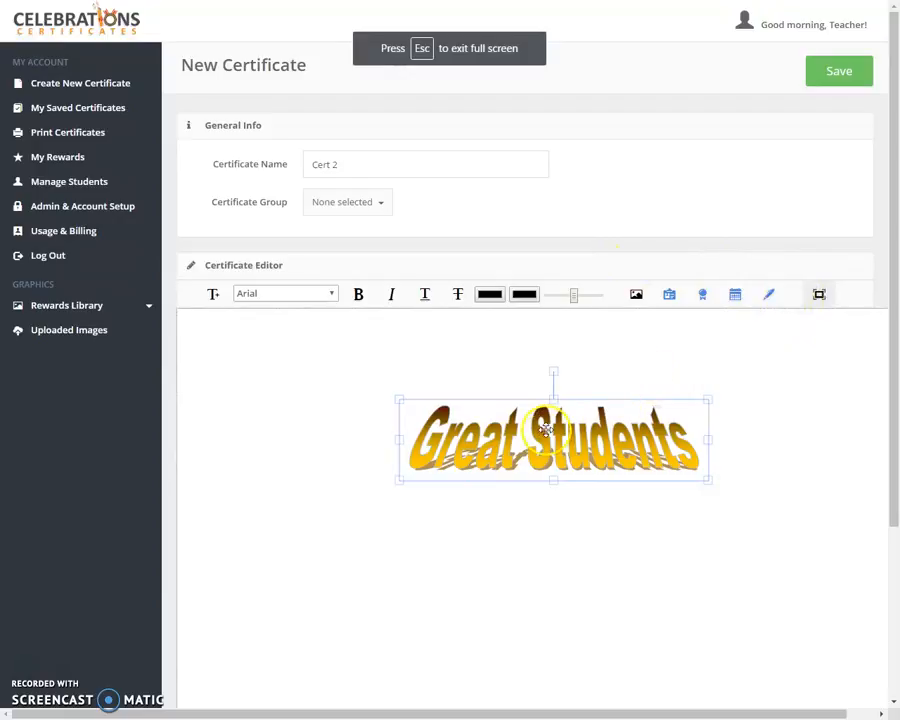
{"action": "left_click", "coordinate": [636, 295]}
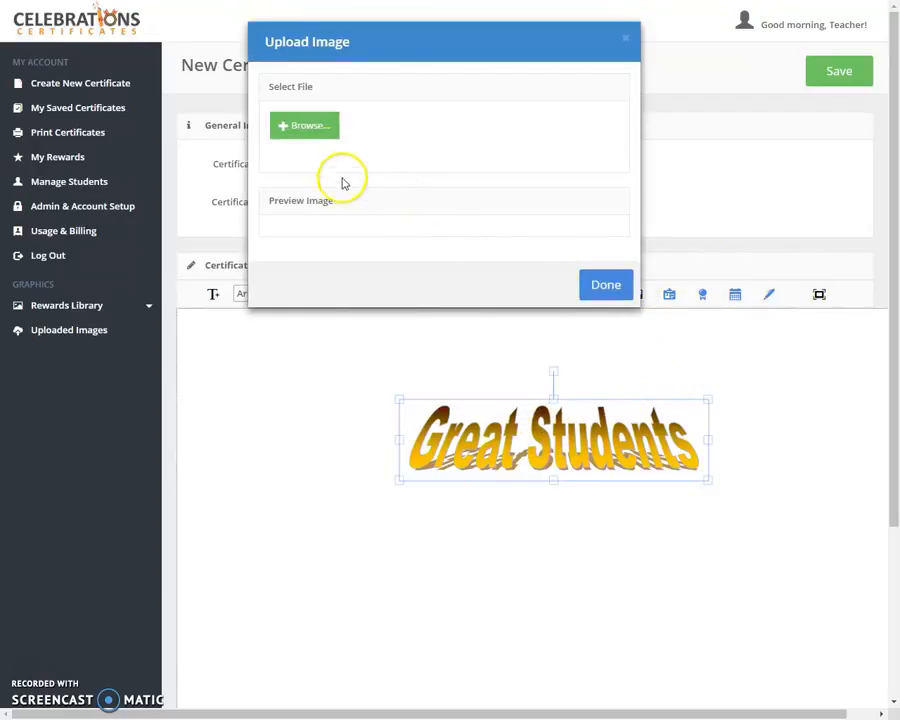
{"action": "left_click", "coordinate": [310, 125]}
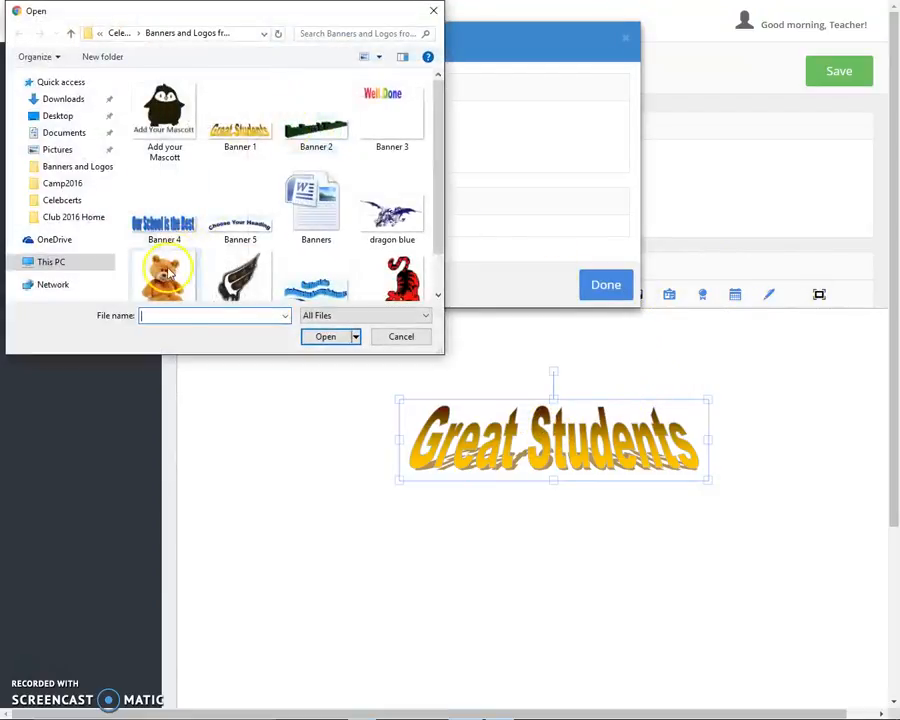
{"action": "left_click", "coordinate": [165, 272]}
{"action": "double_click", "coordinate": [145, 240]}
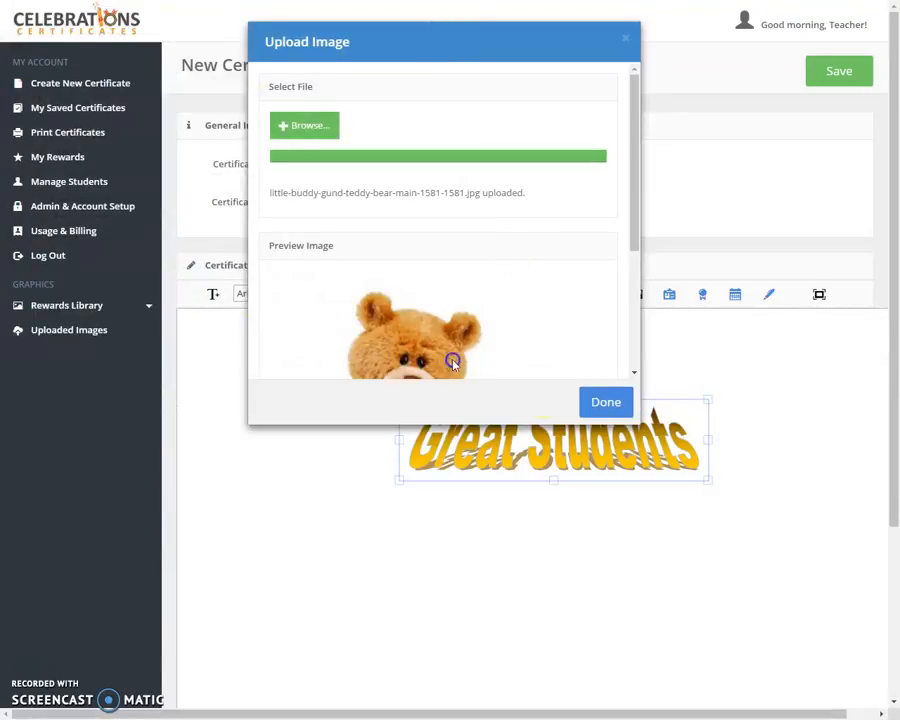
{"action": "left_click", "coordinate": [618, 403]}
- Shrink the teddy bear image and centre it directly below the Great Students banner
{"action": "left_click_drag", "start_coordinate": [358, 390], "coordinate": [380, 438]}
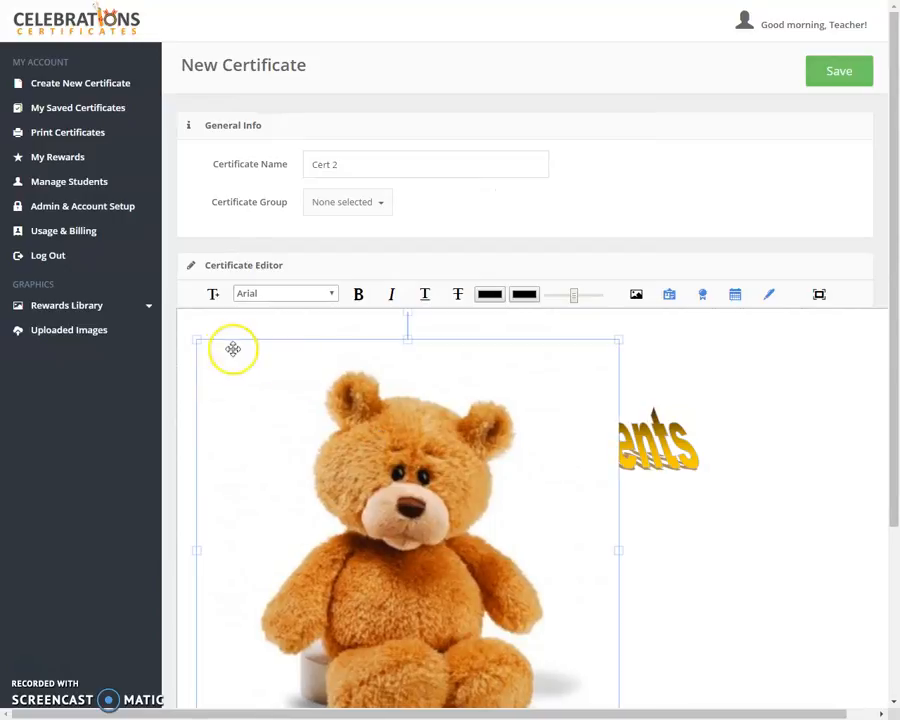
{"action": "left_click_drag", "start_coordinate": [196, 342], "coordinate": [455, 598]}
{"action": "left_click_drag", "start_coordinate": [528, 674], "coordinate": [593, 576]}
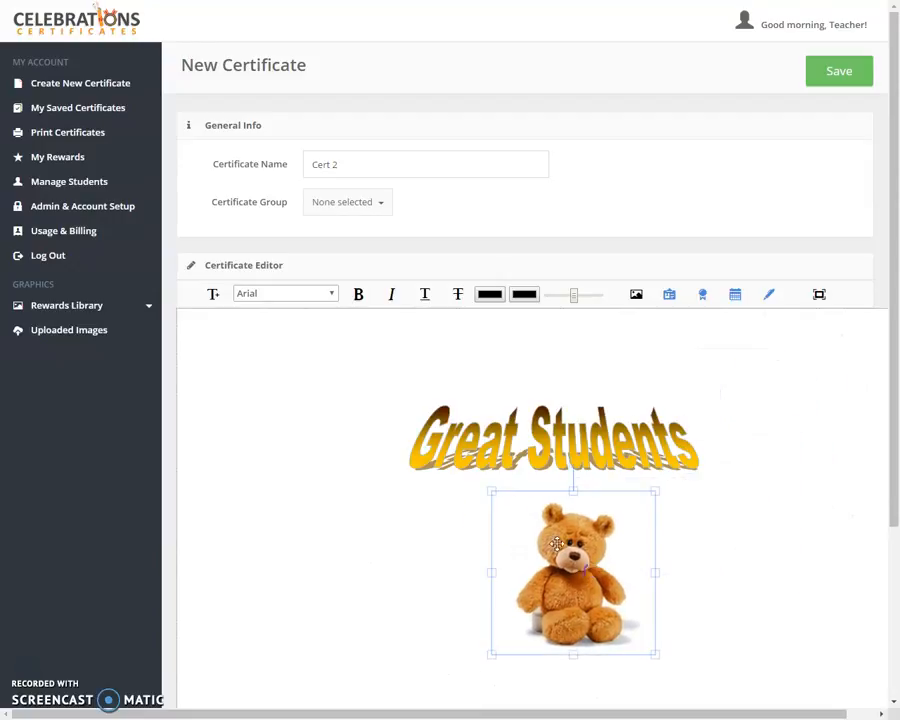
{"action": "left_click_drag", "start_coordinate": [490, 493], "coordinate": [514, 524]}
{"action": "left_click_drag", "start_coordinate": [564, 566], "coordinate": [540, 533]}
- Add six reward placeholders, placing 6 and 5 on either side of the teddy bear and 4, 2, 1 and 3 in a row below
{"action": "scroll", "coordinate": [670, 568], "scroll_direction": "down", "scroll_amount": 3}
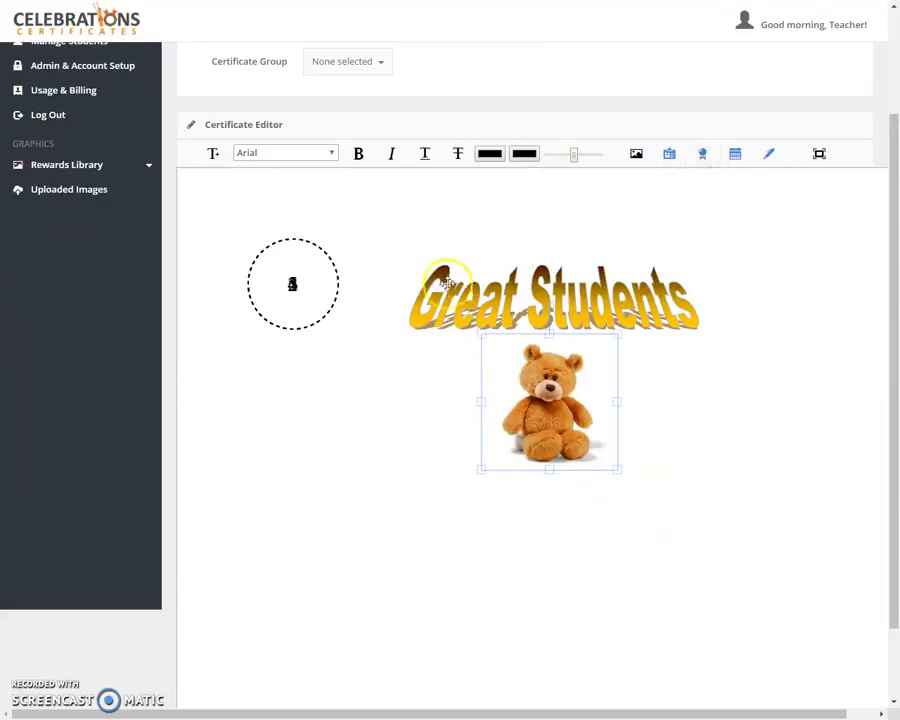
{"action": "left_click_drag", "start_coordinate": [303, 282], "coordinate": [316, 421]}
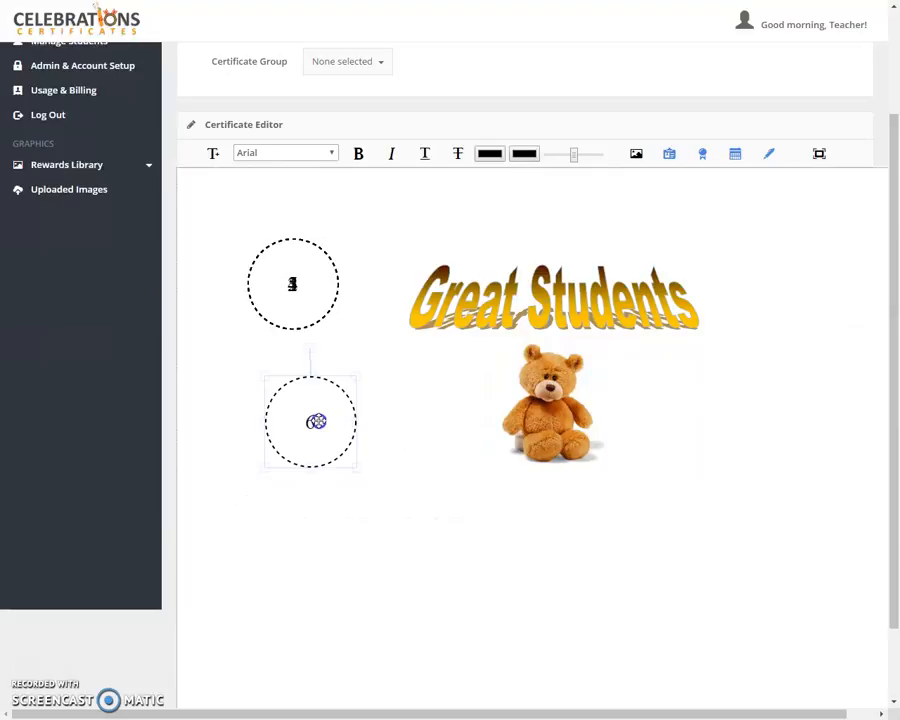
{"action": "left_click_drag", "start_coordinate": [291, 287], "coordinate": [759, 422]}
{"action": "left_click", "coordinate": [287, 283]}
{"action": "left_click_drag", "start_coordinate": [287, 283], "coordinate": [748, 582]}
{"action": "left_click_drag", "start_coordinate": [296, 294], "coordinate": [500, 604]}
{"action": "left_click_drag", "start_coordinate": [292, 295], "coordinate": [615, 600]}
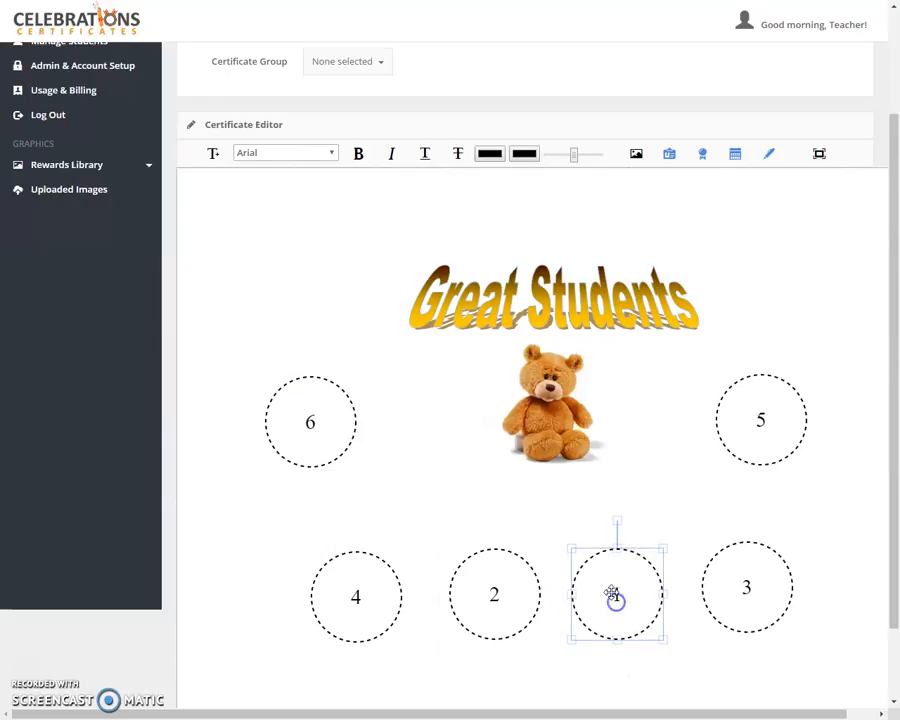
- Add a recipient name placeholder between the teddy bear and the lower reward row, underlined and at text size 50
{"action": "left_click", "coordinate": [671, 157]}
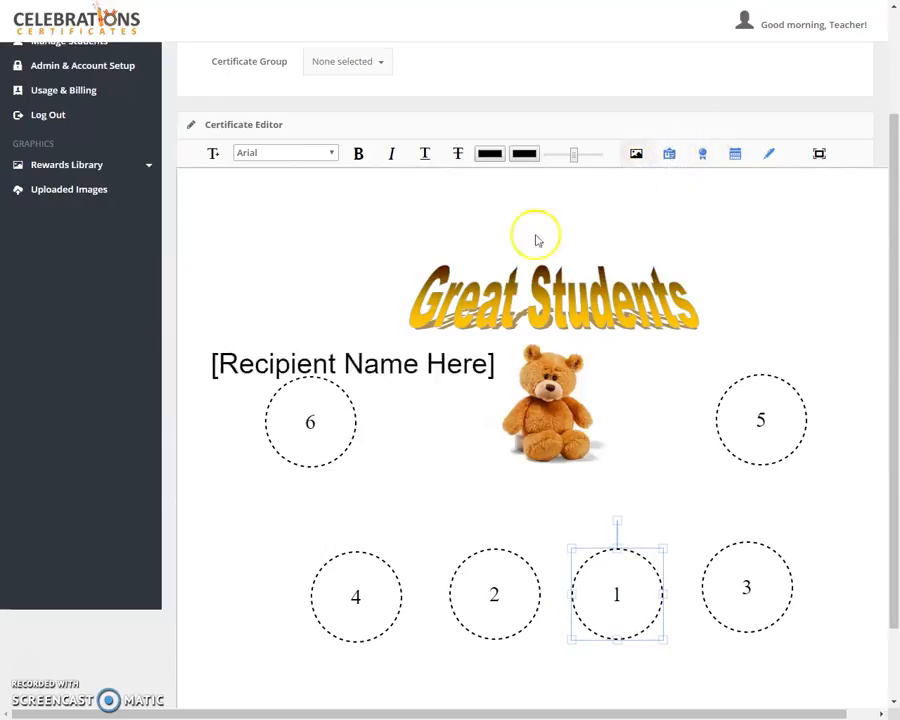
{"action": "left_click_drag", "start_coordinate": [350, 362], "coordinate": [537, 498]}
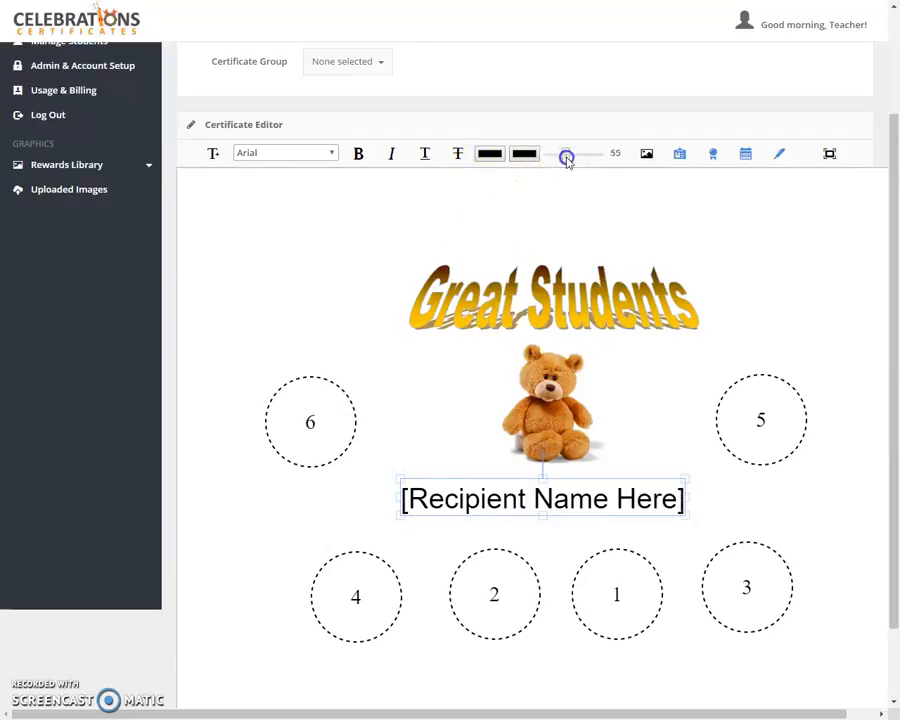
{"action": "left_click_drag", "start_coordinate": [566, 160], "coordinate": [568, 161]}
{"action": "left_click", "coordinate": [425, 154]}
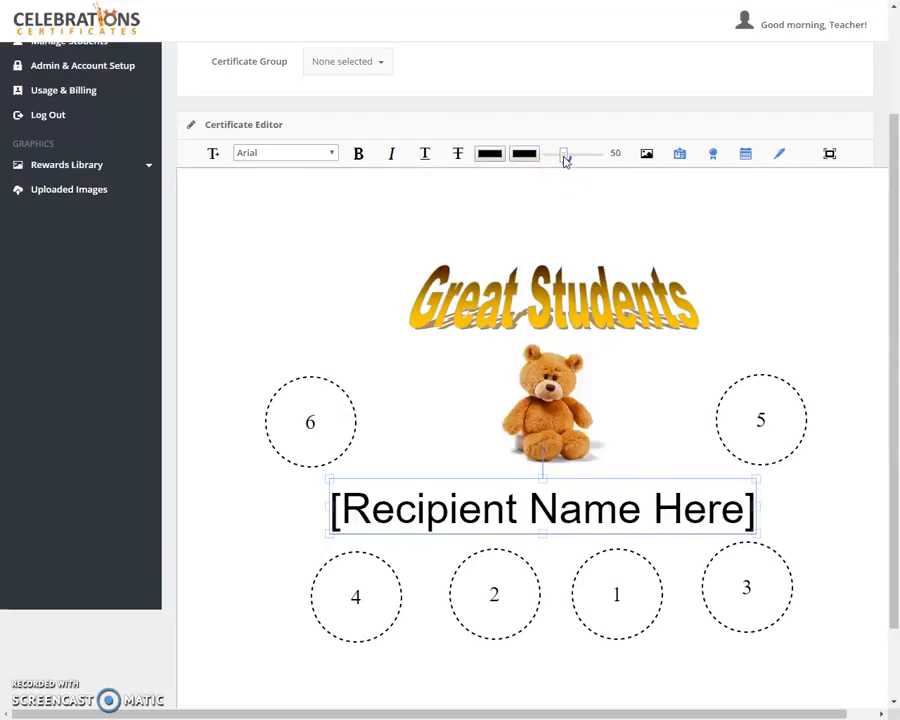
{"action": "left_click_drag", "start_coordinate": [565, 160], "coordinate": [562, 168]}
{"action": "scroll", "coordinate": [632, 477], "scroll_direction": "down", "scroll_amount": 2}
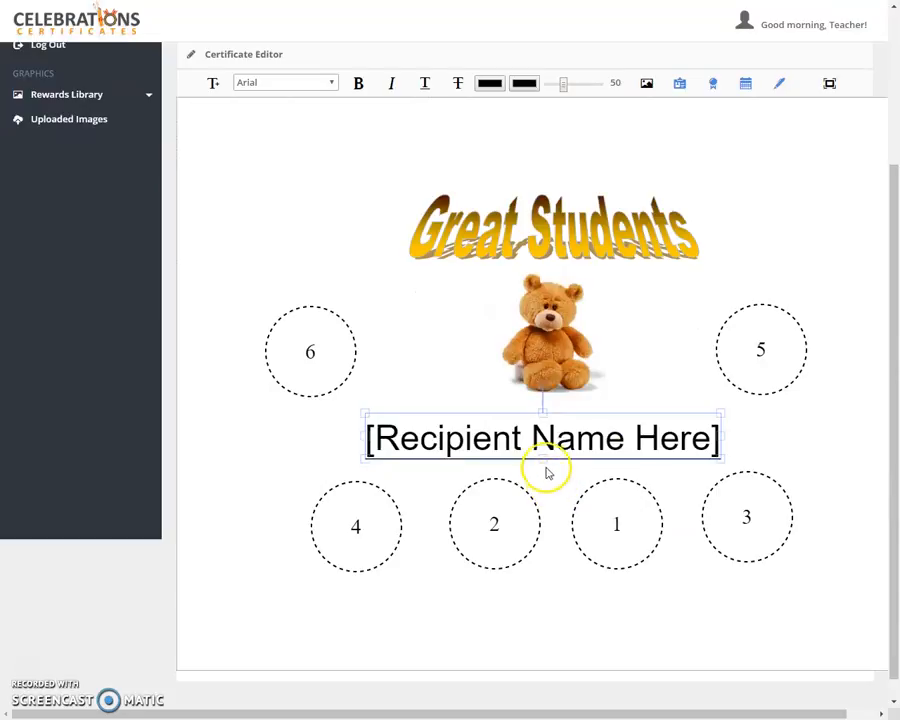
{"action": "mouse_move", "coordinate": [530, 436]}
{"action": "left_mouse_down"}
{"action": "mouse_move", "coordinate": [522, 428]}
{"action": "mouse_move", "coordinate": [535, 432]}
{"action": "left_mouse_up"}
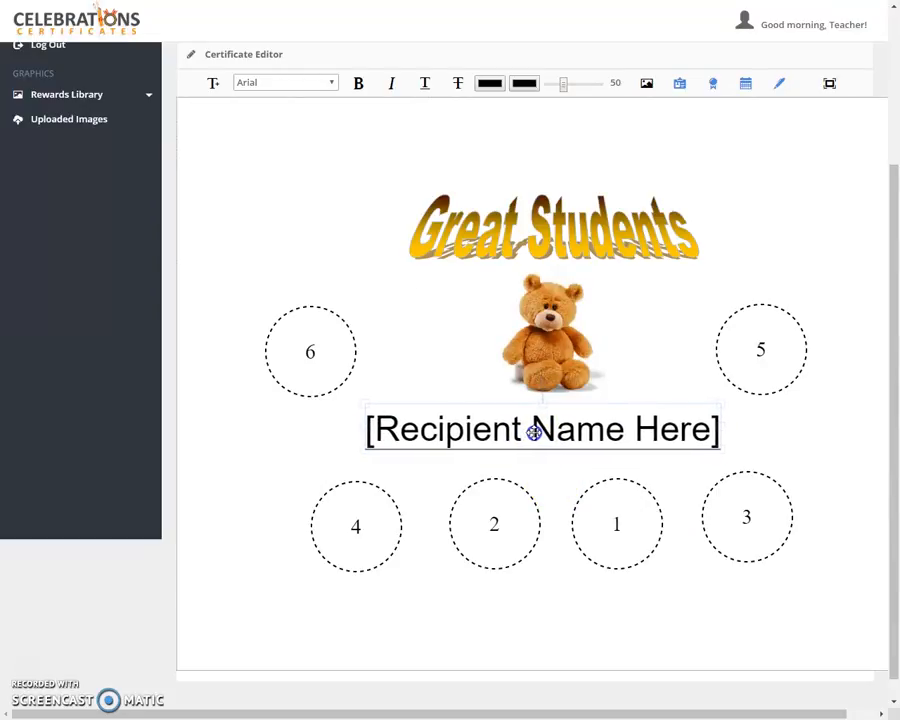
- Even out the lower reward row by nudging placeholder 4 slightly up and placeholder 2 slightly towards it
{"action": "left_click", "coordinate": [372, 515]}
{"action": "left_click_drag", "start_coordinate": [371, 512], "coordinate": [371, 510]}
{"action": "left_click_drag", "start_coordinate": [463, 526], "coordinate": [456, 526]}
{"action": "left_click", "coordinate": [682, 284]}
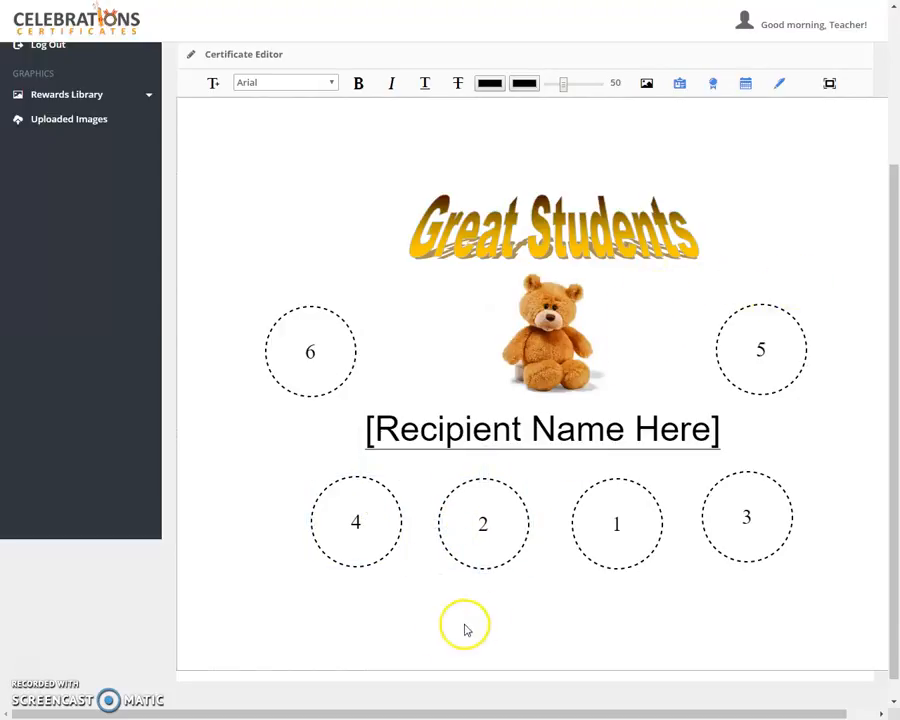
- Save the Cert 2 certificate and log out of the account
{"action": "scroll", "coordinate": [427, 547], "scroll_direction": "up", "scroll_amount": 3}
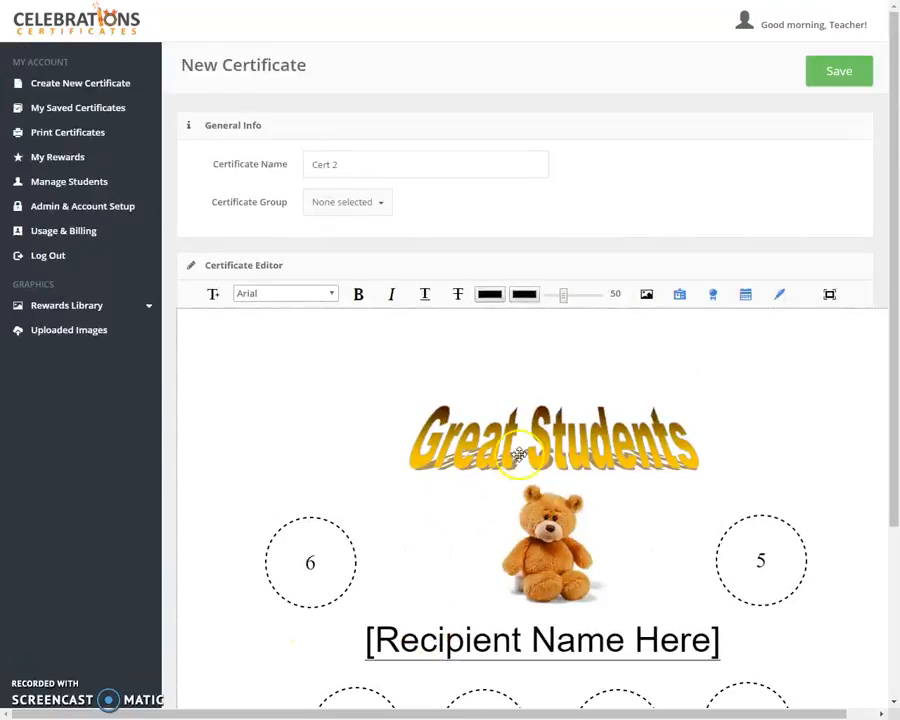
{"action": "left_click", "coordinate": [833, 72]}
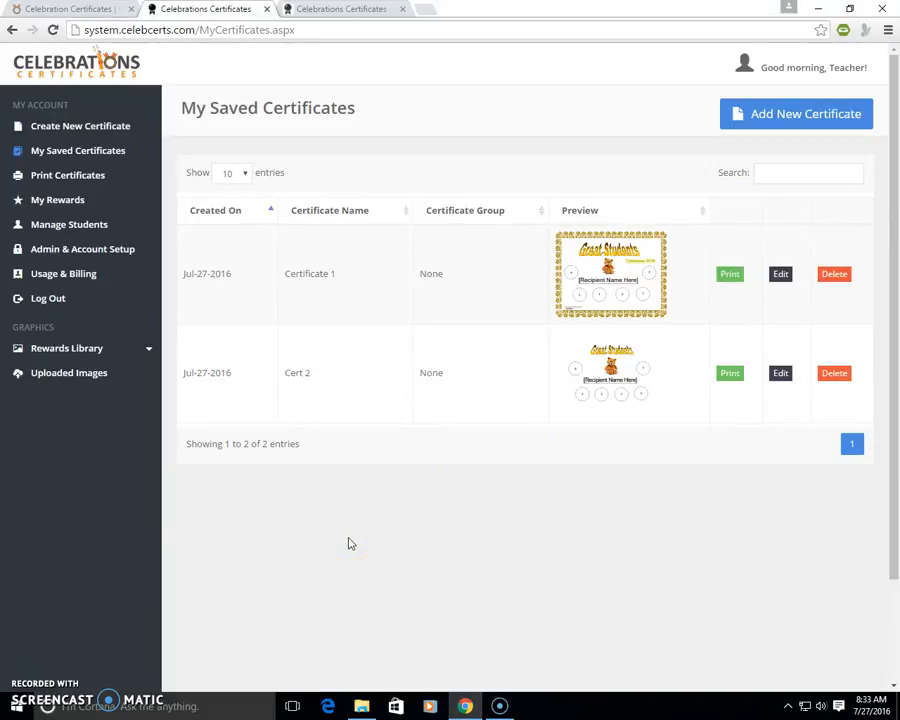
{"action": "left_click", "coordinate": [47, 300]}
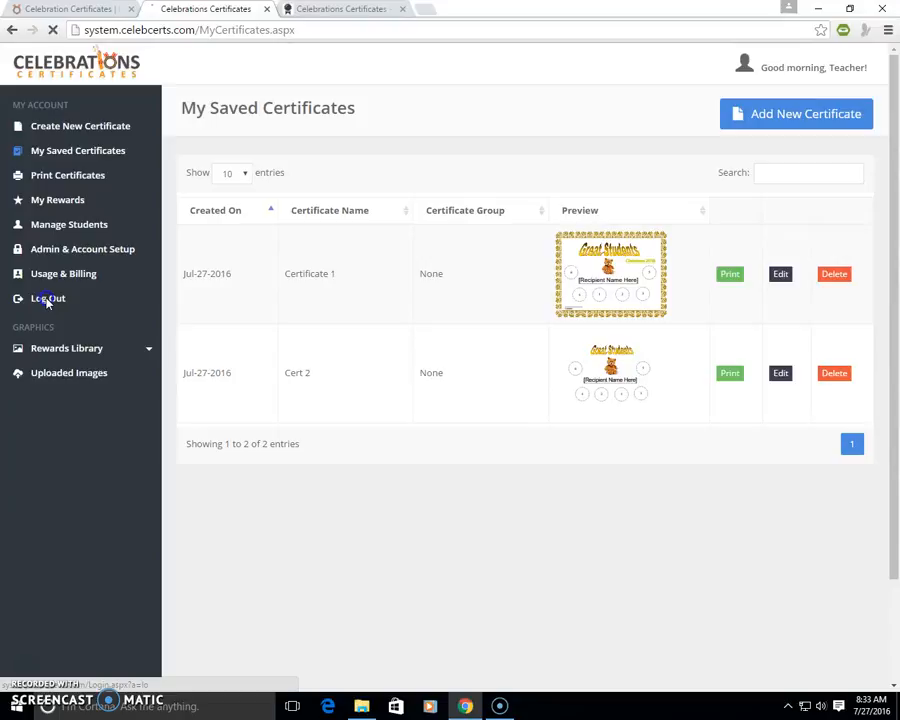